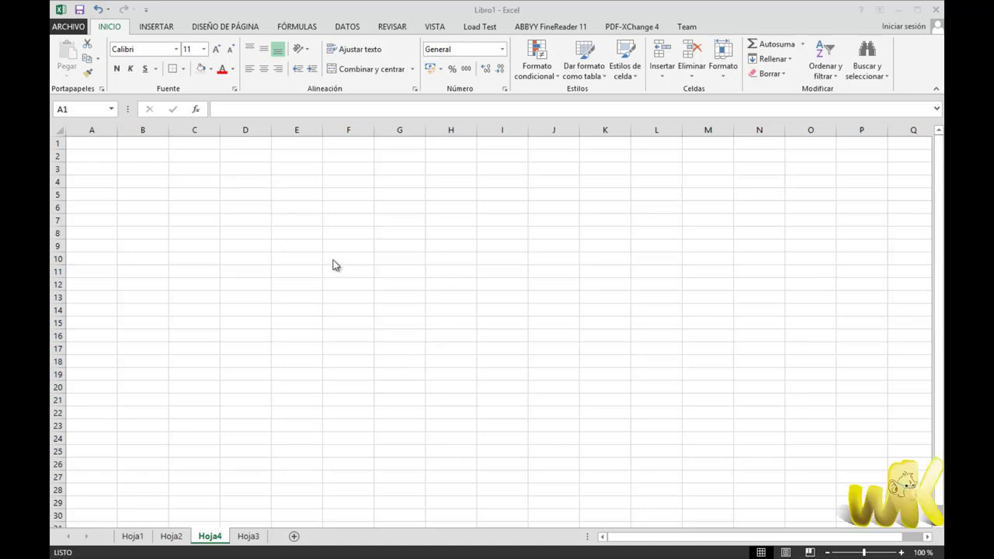
Enter enero in A2 and fill the months down column A to row 17.
left_click(103, 156)
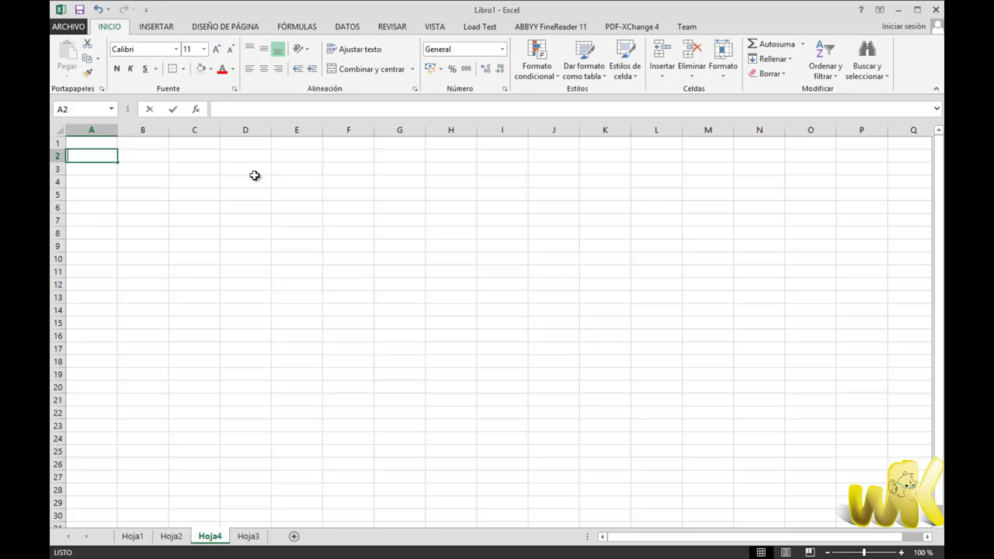
type("enero")
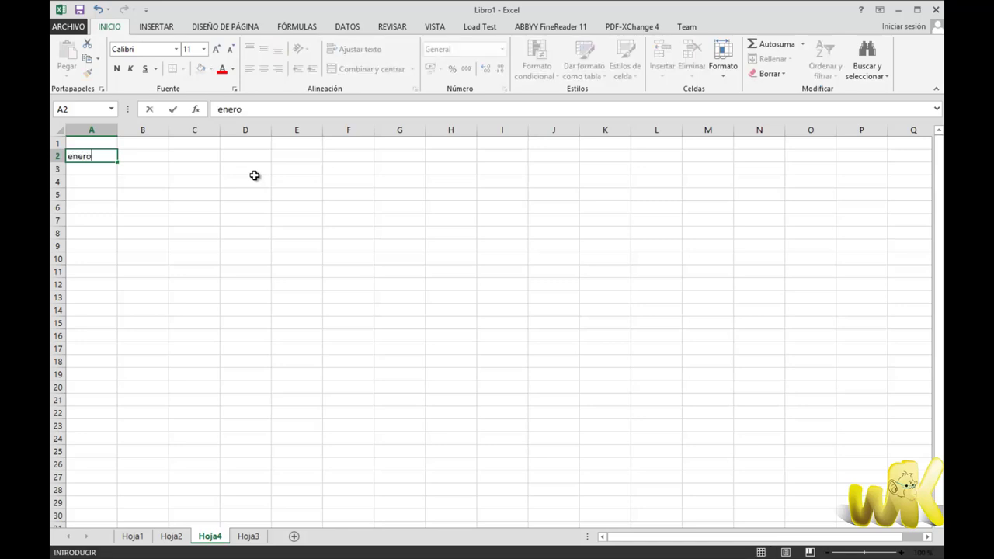
key("Return")
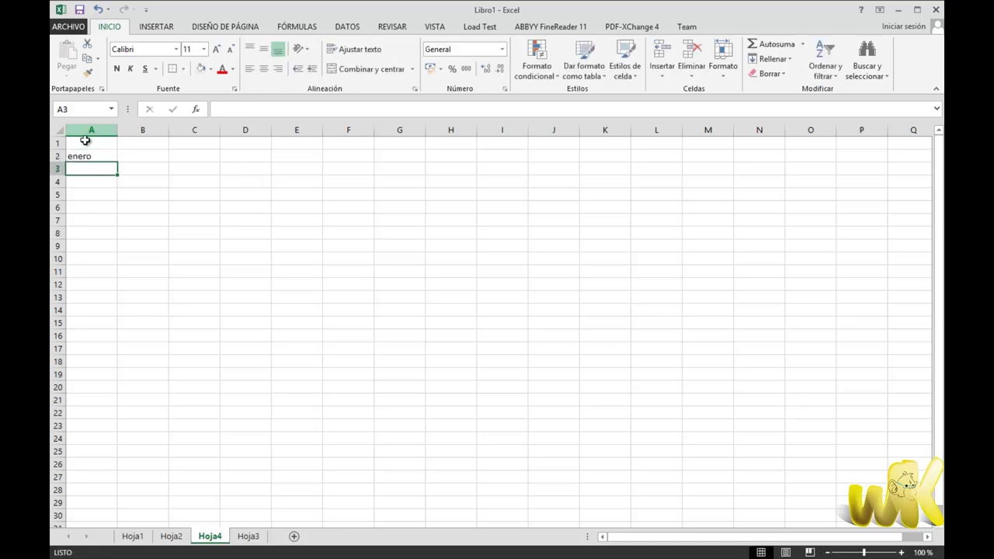
left_click(110, 156)
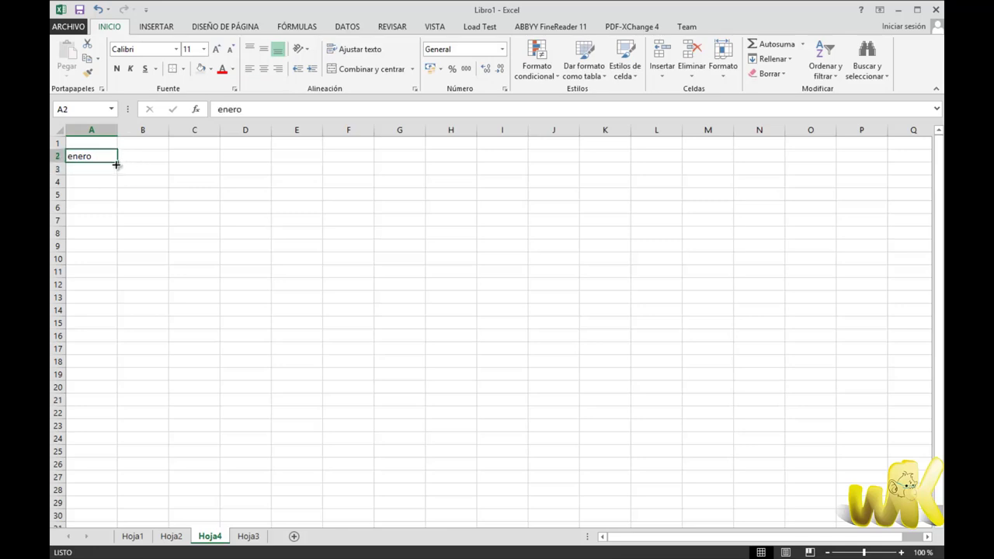
left_click_drag(115, 163, 120, 327)
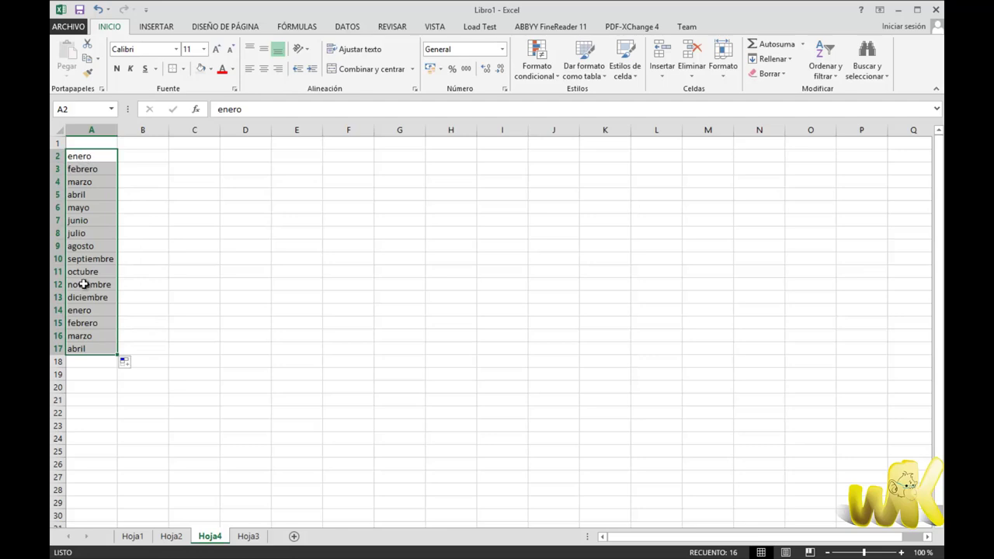
left_click(137, 337)
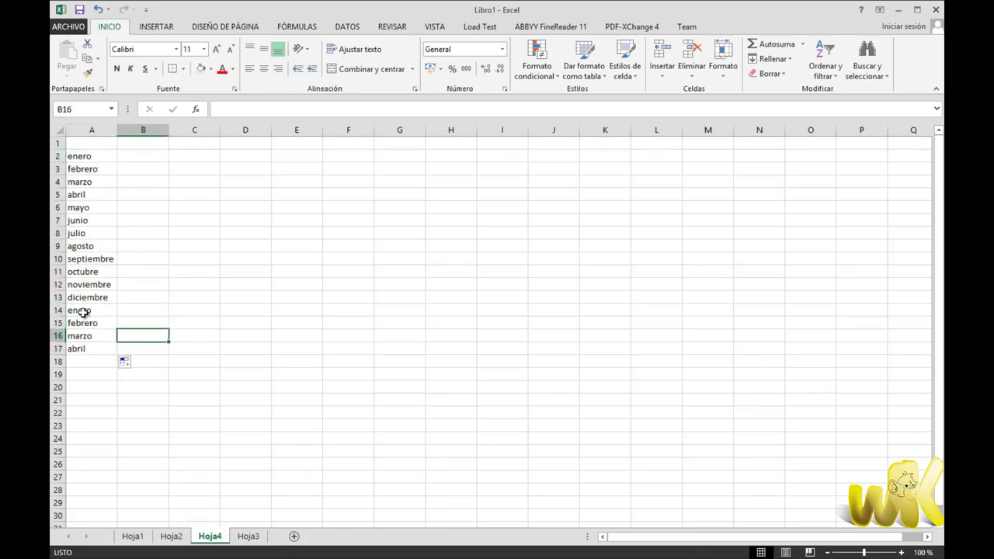
Clear the repeated months in A14:A17 so the list ends at diciembre.
left_click_drag(78, 310, 83, 351)
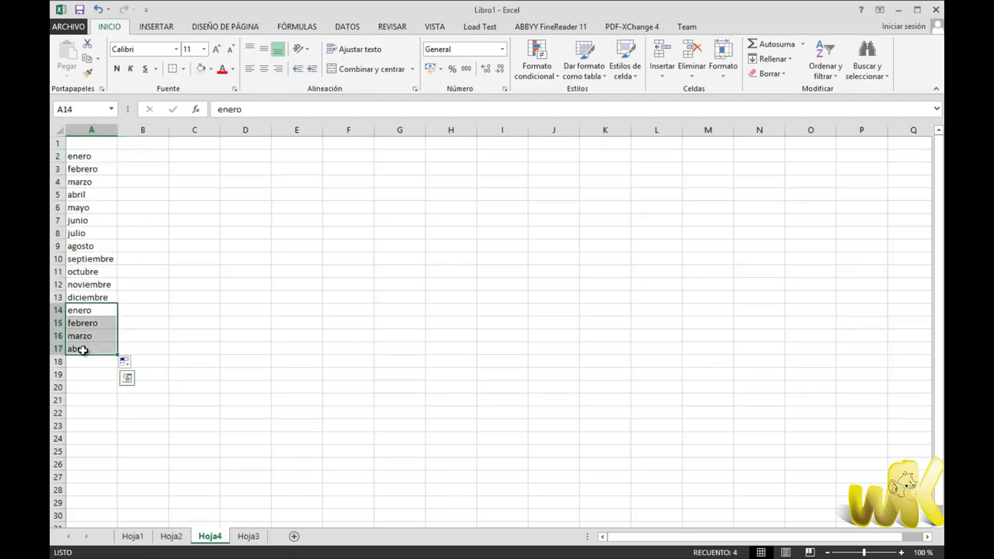
key("Delete")
left_click(203, 293)
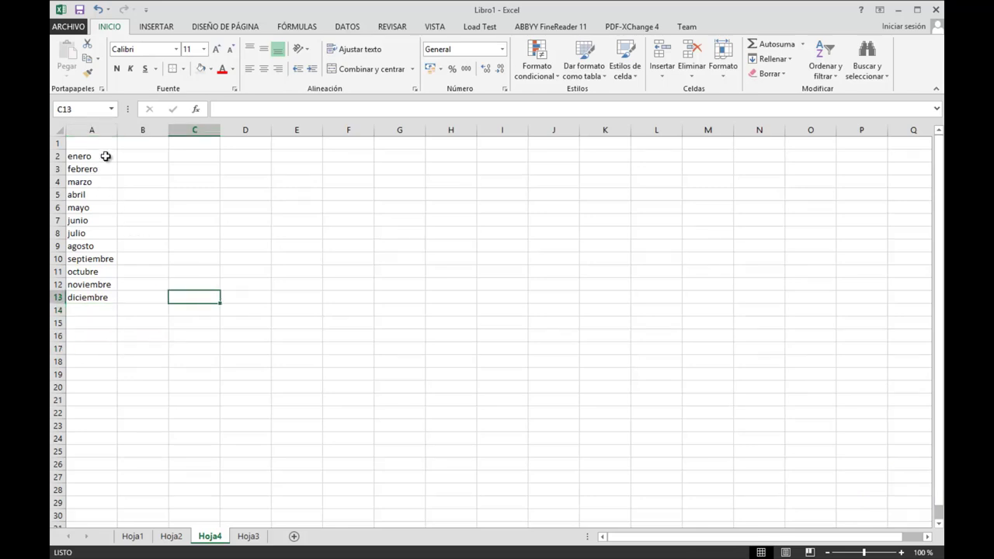
left_click(106, 156)
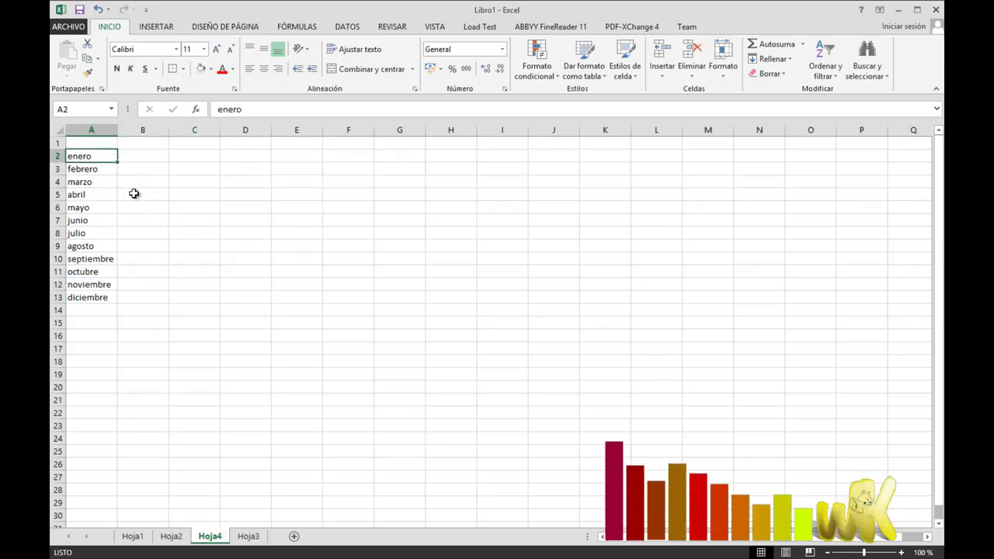
Enter lunes in B2 and fill weekdays down to martes in B10.
left_click(159, 221)
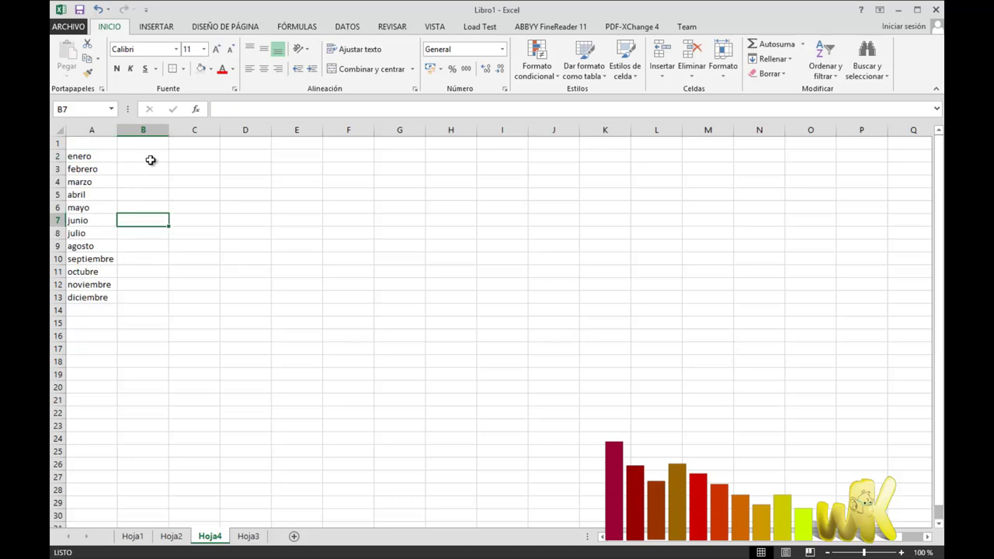
left_click(149, 159)
type("lu")
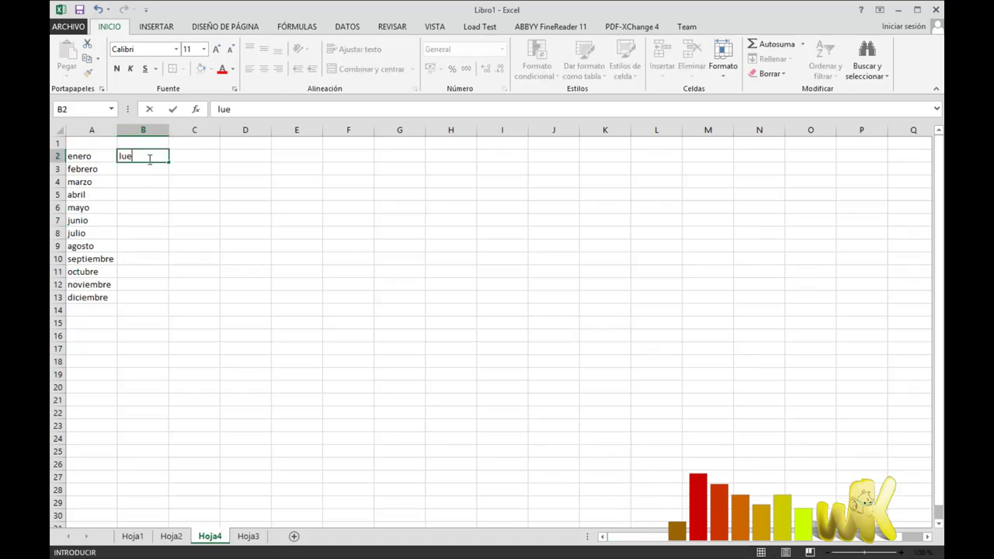
type("nes")
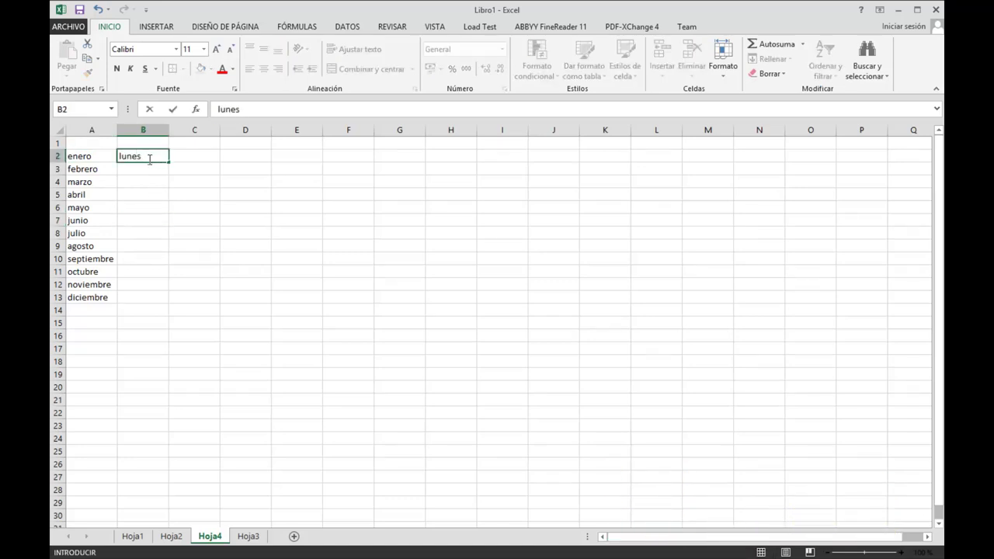
left_click(264, 172)
left_click(160, 156)
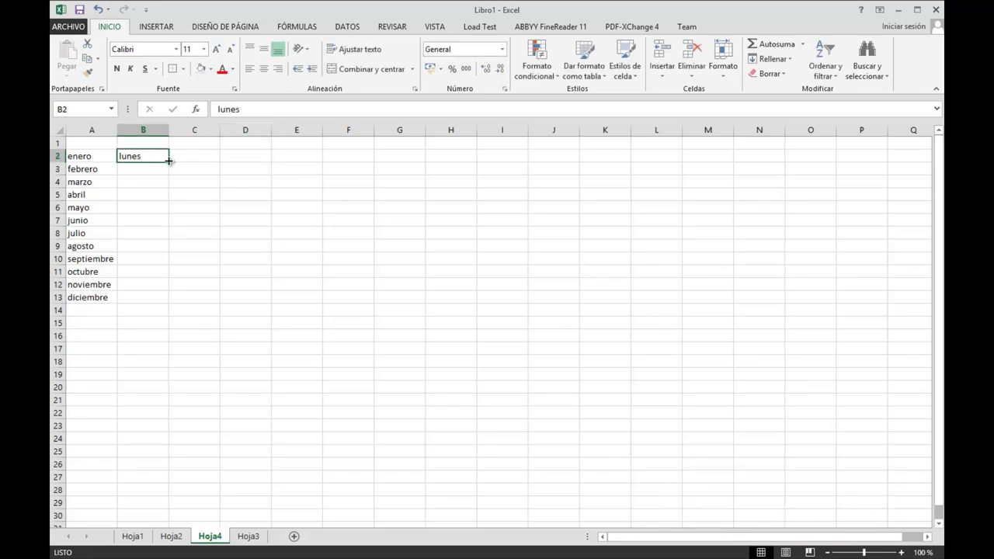
left_click_drag(169, 160, 167, 265)
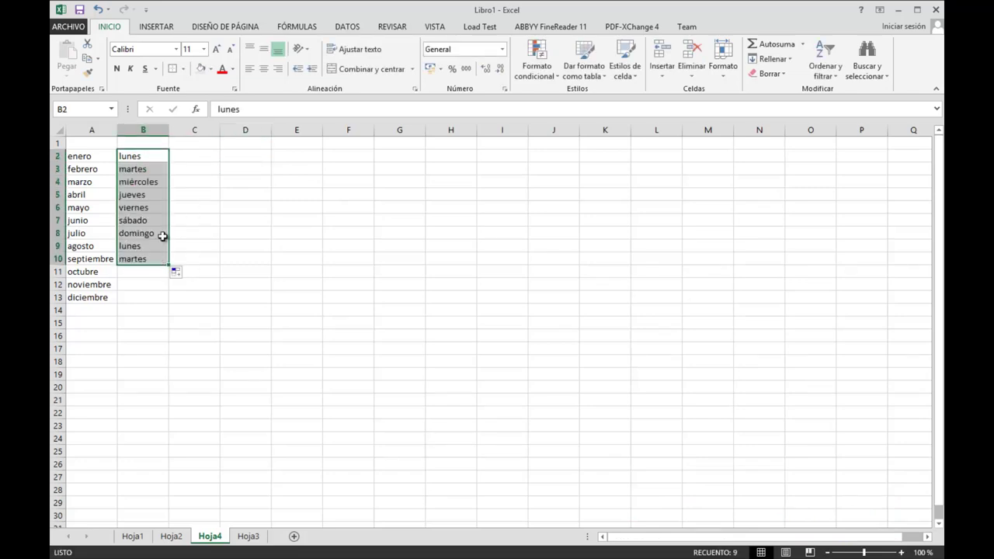
left_click(279, 259)
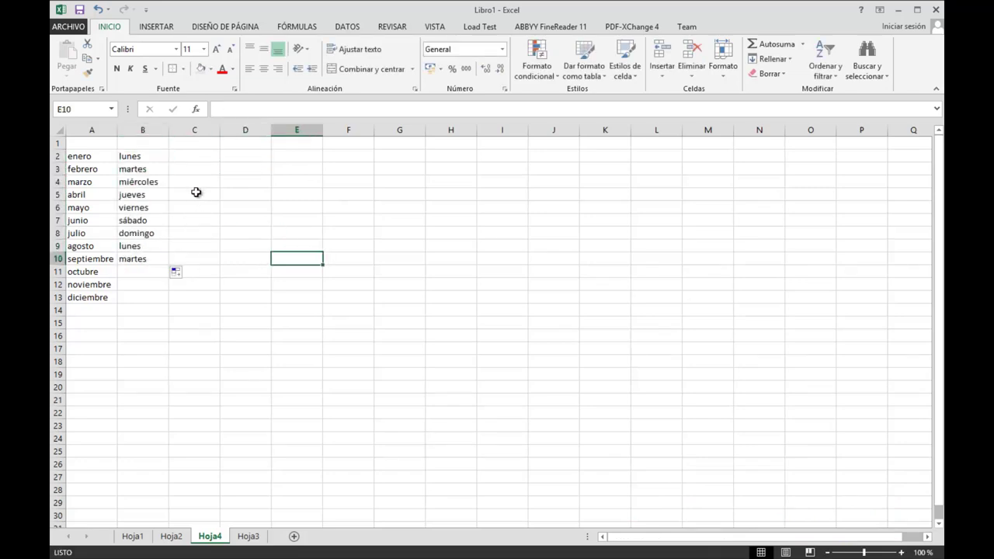
Enter 1 in C2 and copy it down column C to C14.
left_click(198, 156)
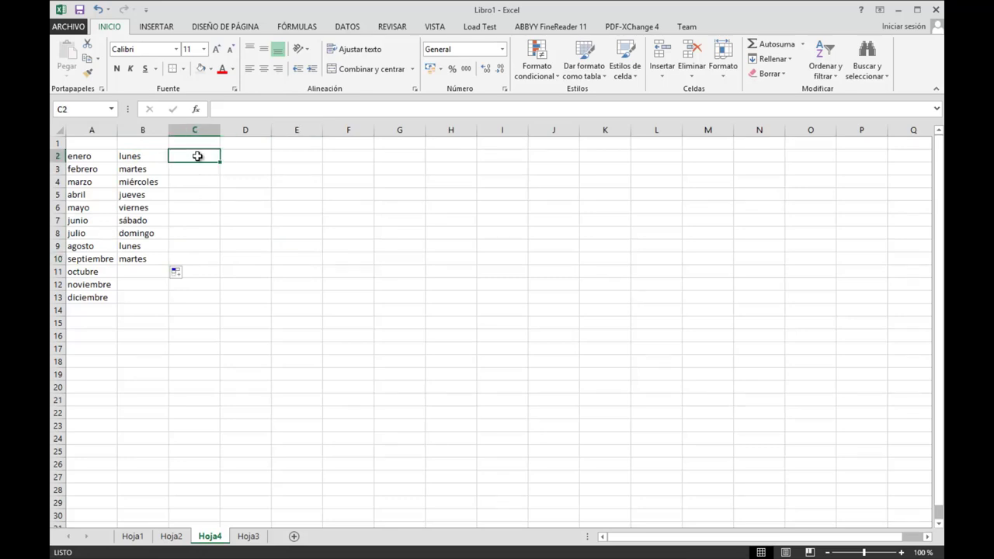
type("1")
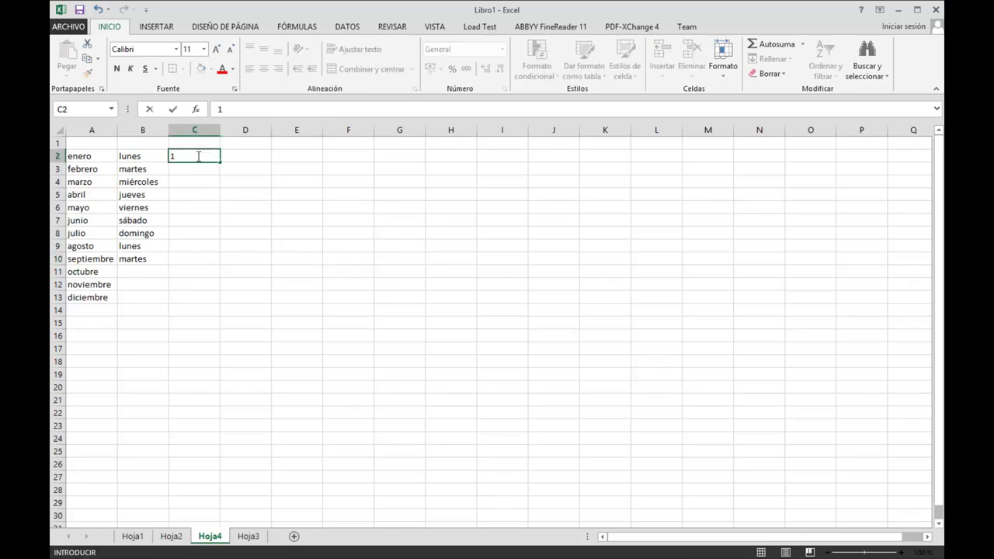
left_click(233, 205)
left_click(208, 161)
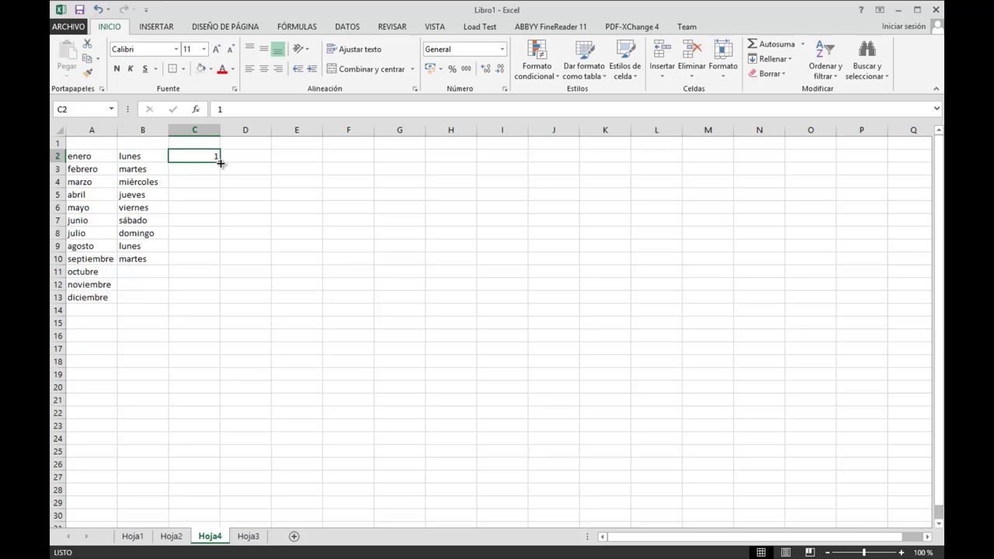
left_click_drag(220, 161, 216, 313)
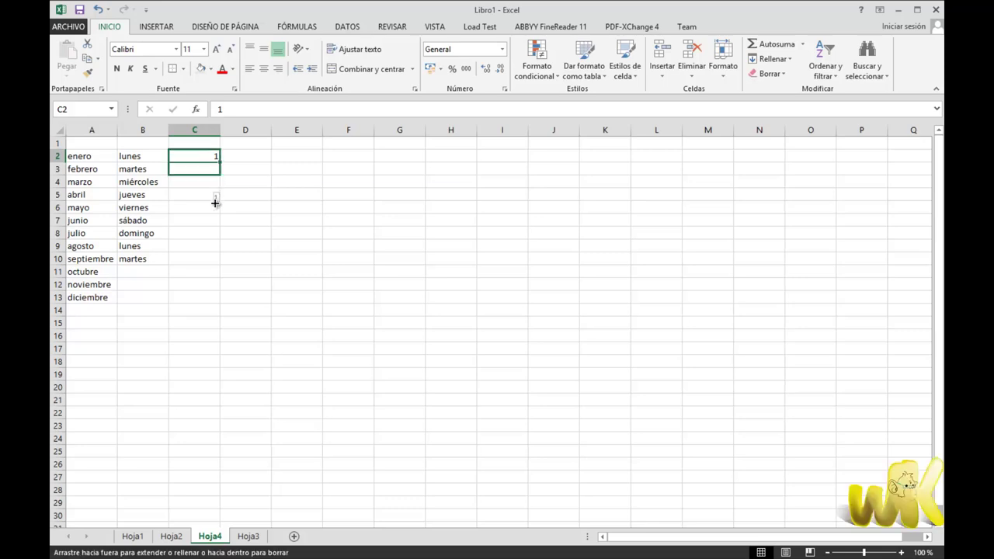
left_click(239, 287)
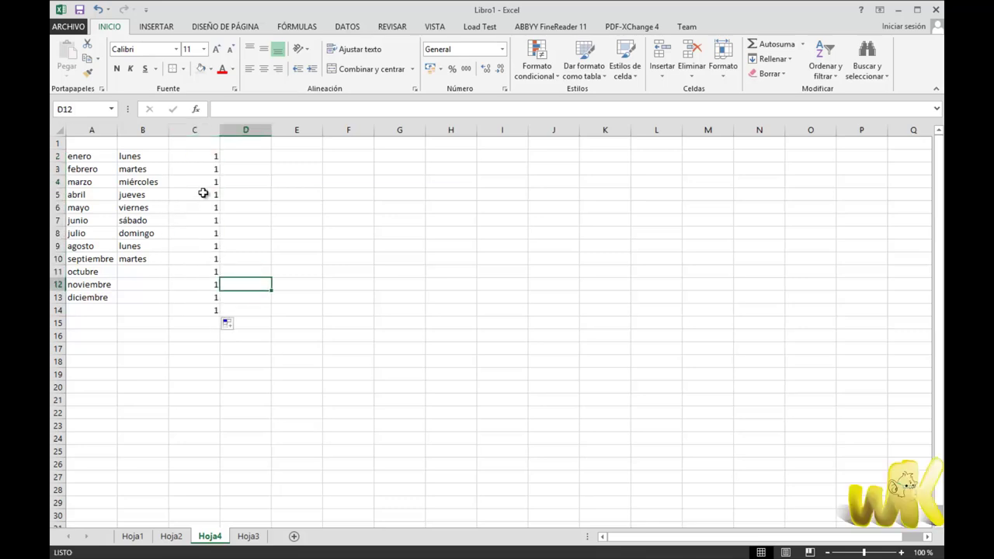
Undo the repeated 1s and enter 2 in C3.
key("ctrl+z")
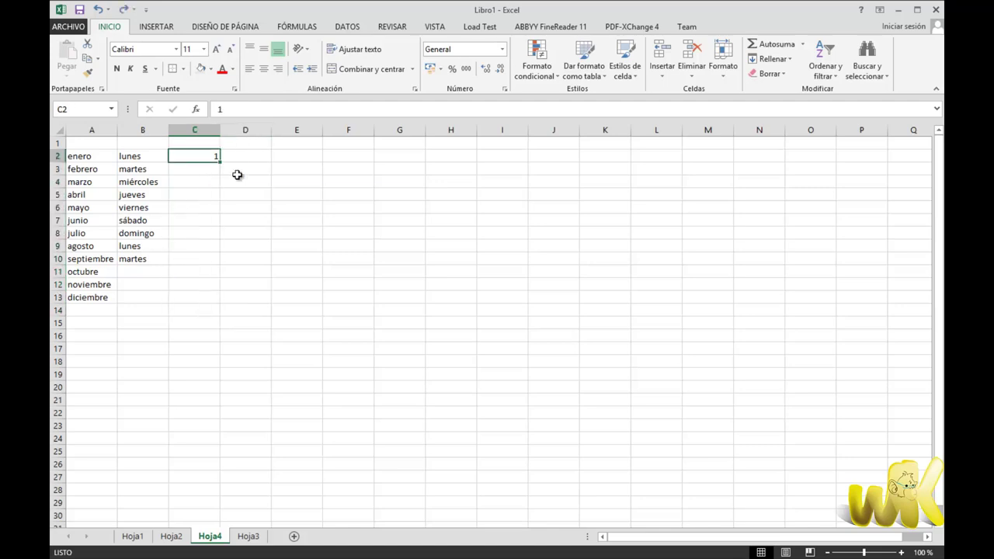
left_click(235, 171)
left_click(212, 169)
type("2")
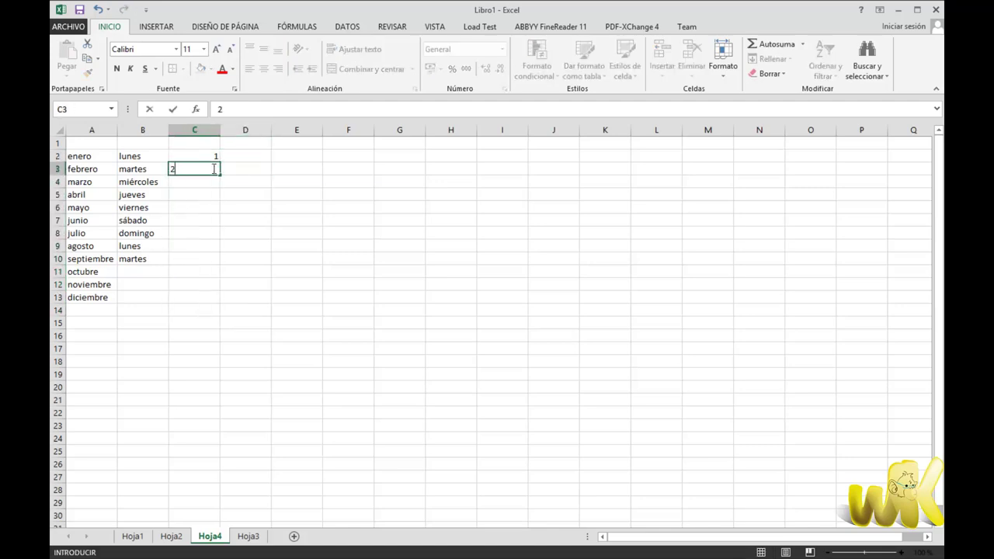
left_click(245, 205)
Extend the 1, 2 pair into a series numbering C2:C14 from 1 to 13.
left_click_drag(209, 155, 217, 170)
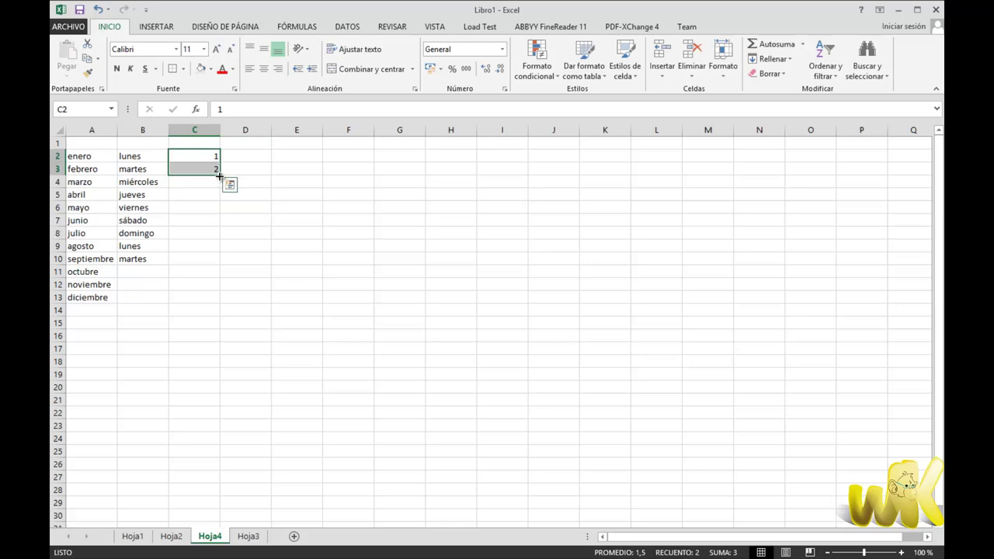
left_click_drag(218, 176, 219, 176)
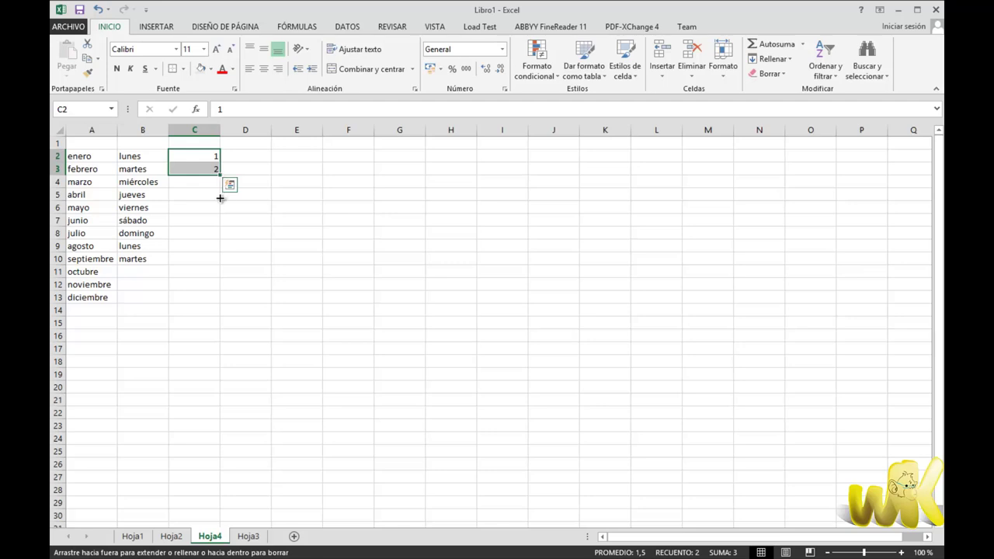
left_click_drag(220, 197, 226, 318)
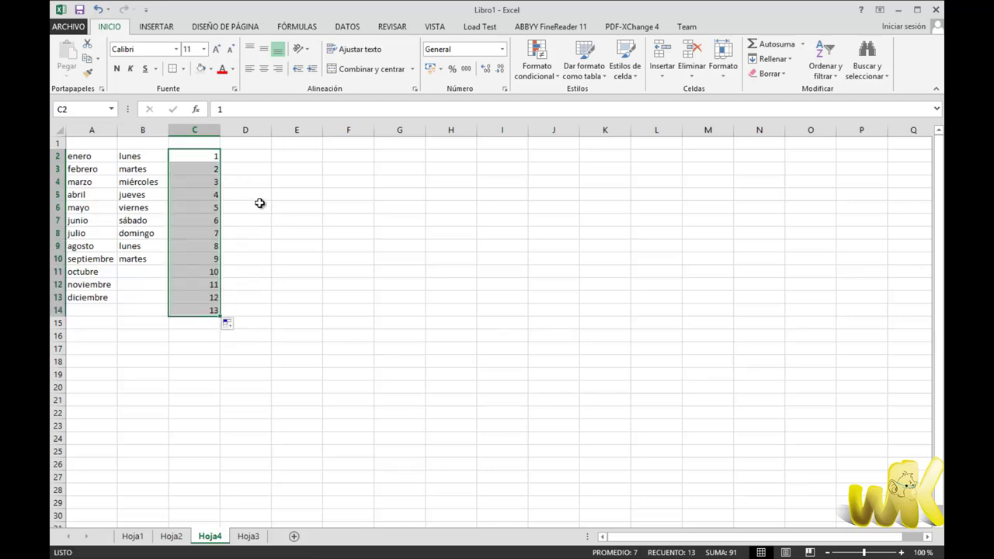
left_click(258, 233)
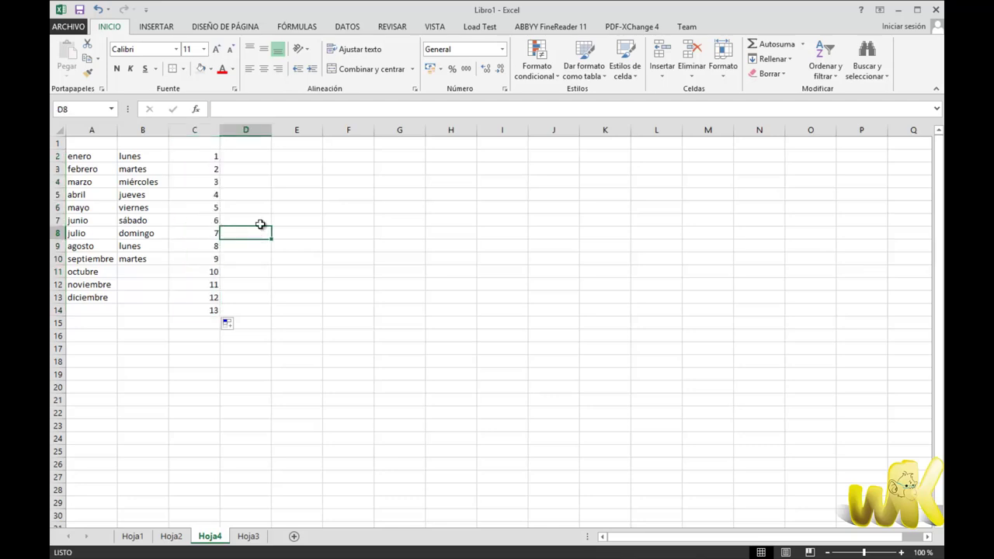
left_click(248, 167)
left_click(248, 157)
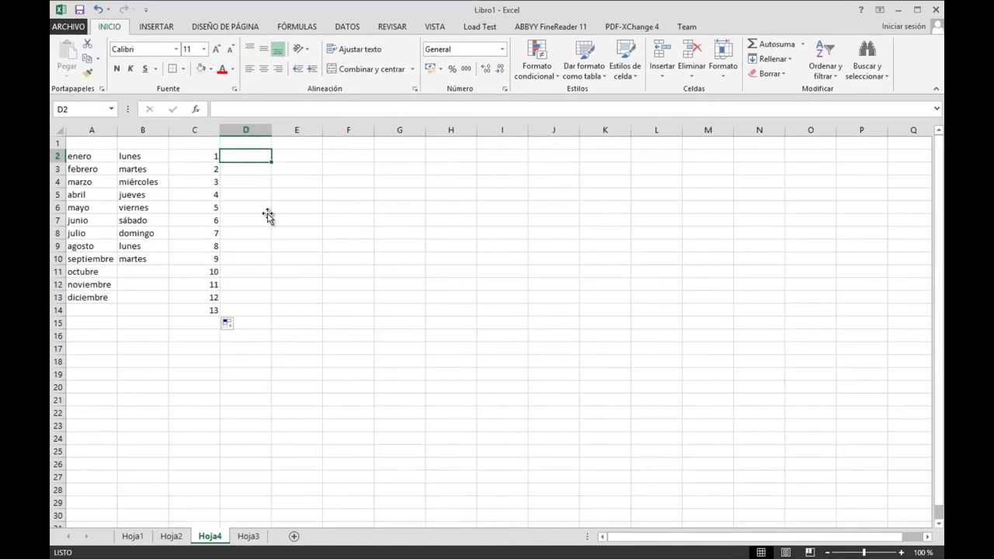
left_click(266, 215)
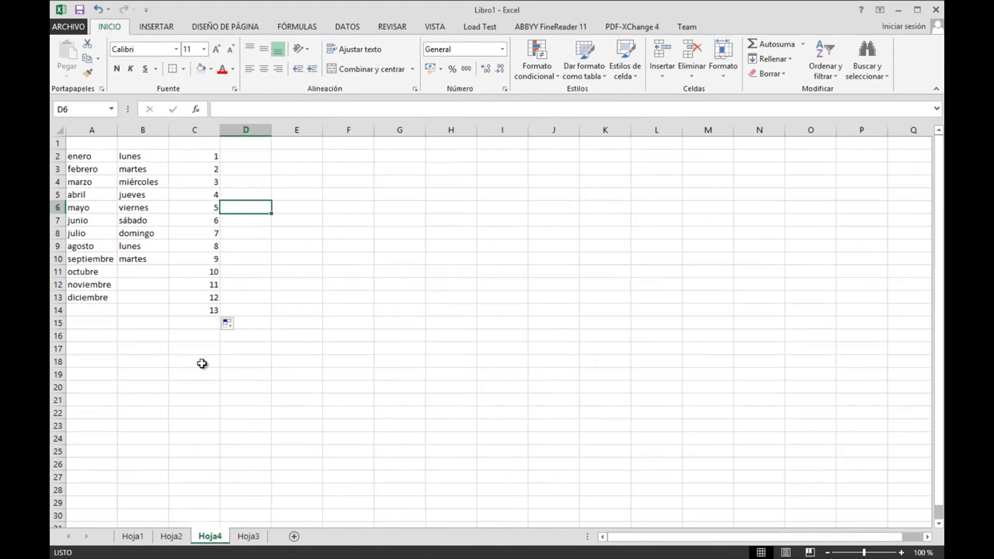
left_click(329, 398)
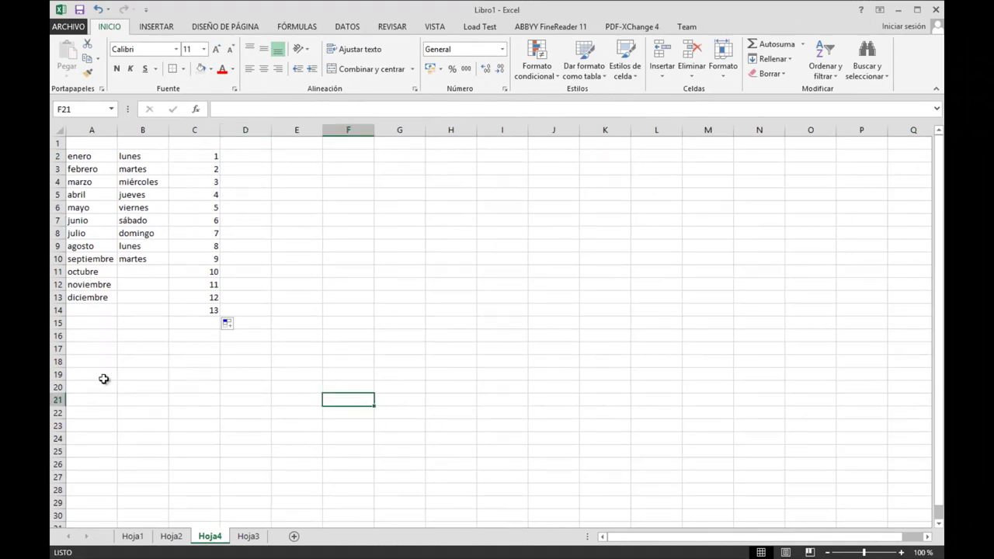
left_click(208, 366)
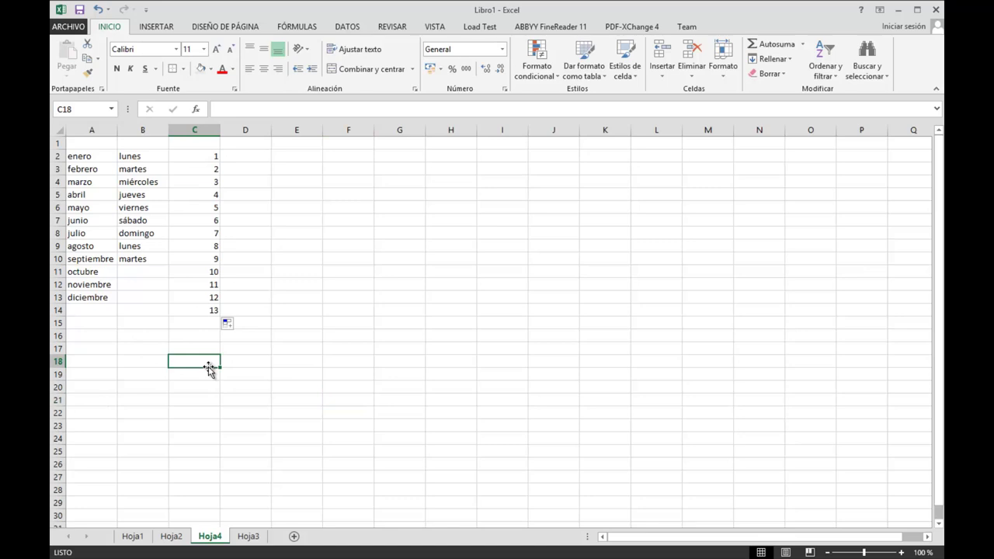
type("enero")
key("Return")
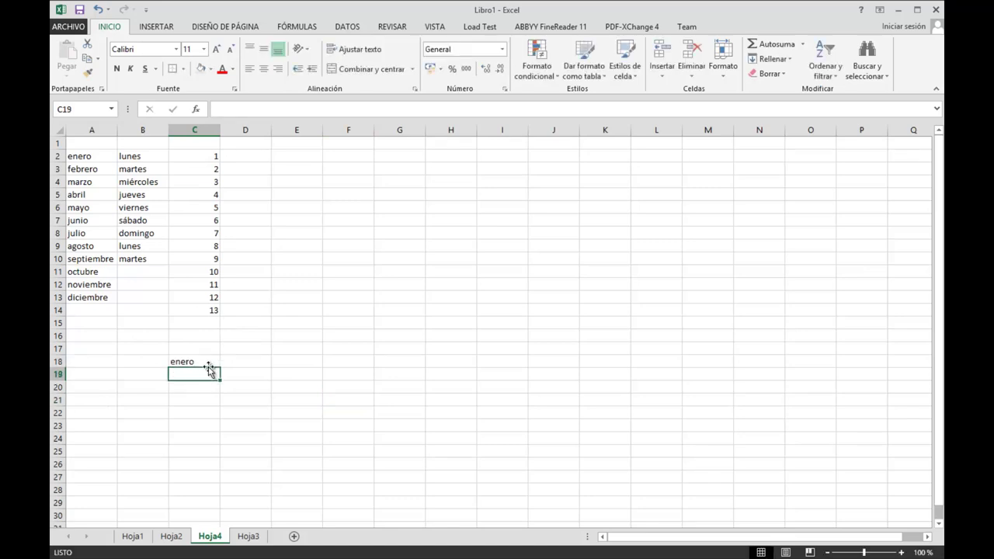
left_click(214, 362)
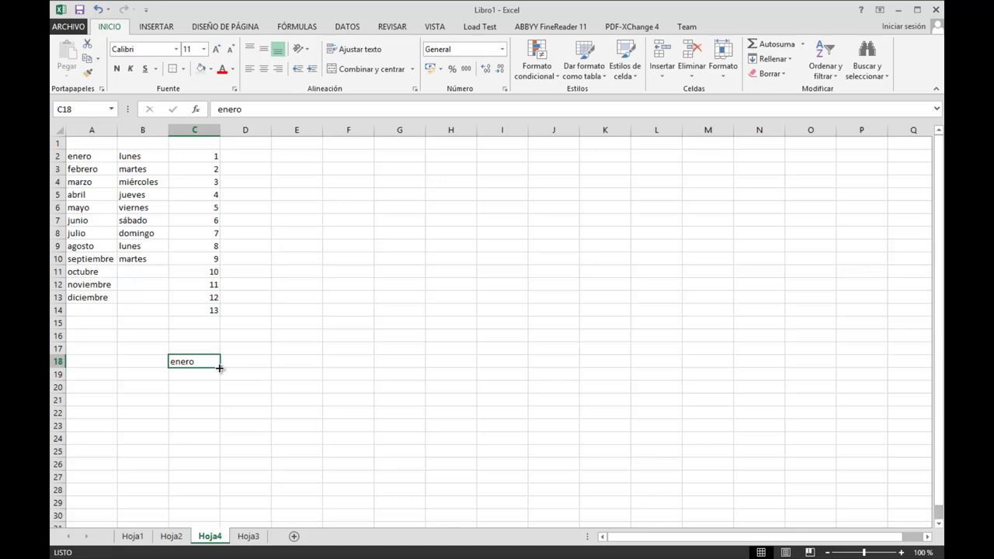
left_click_drag(219, 368, 502, 378)
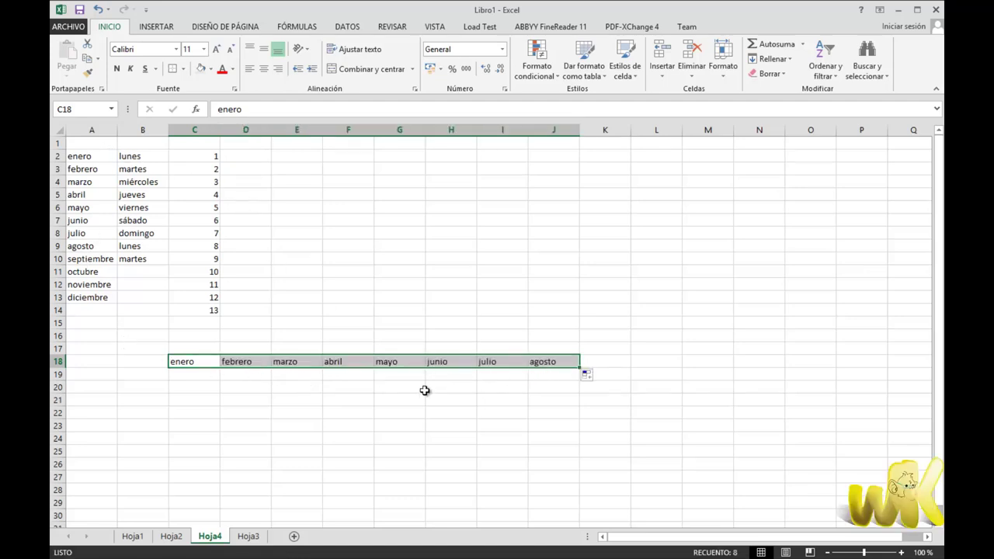
key("ctrl+z")
key("ctrl+z")
left_click(388, 349)
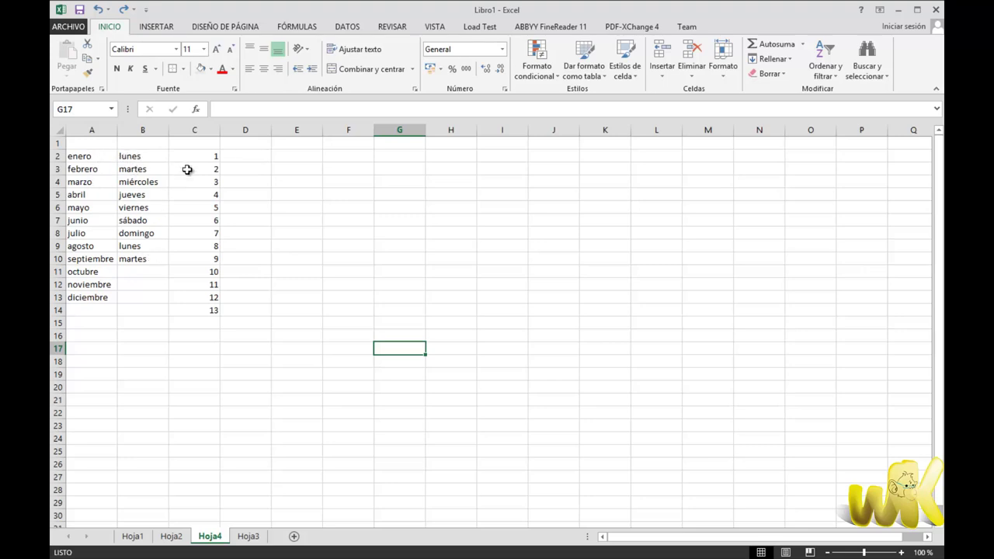
Enter 1-enero-2013 in D2 and fill the dates down to D15.
left_click(249, 155)
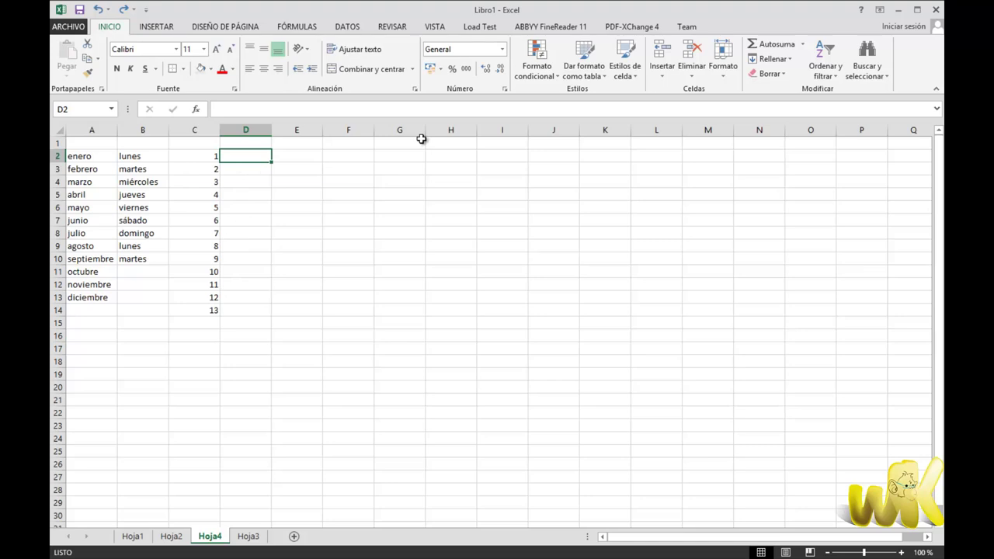
type("1-e")
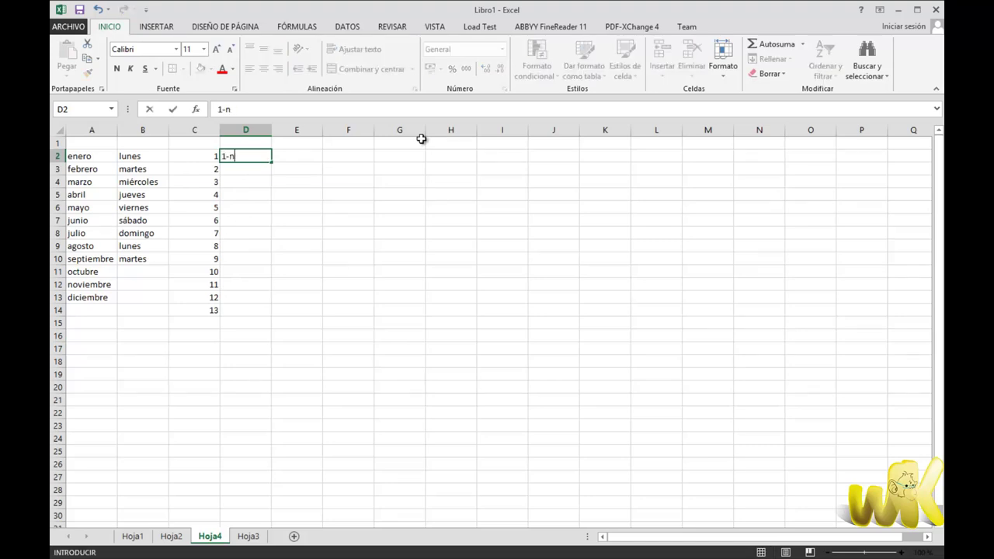
type("nero-2013")
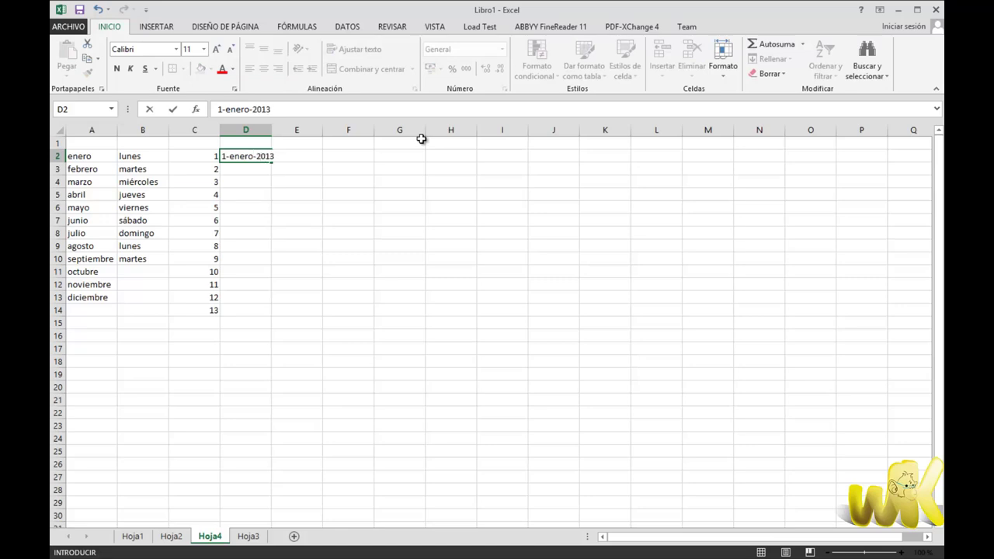
left_click(395, 180)
left_click(266, 157)
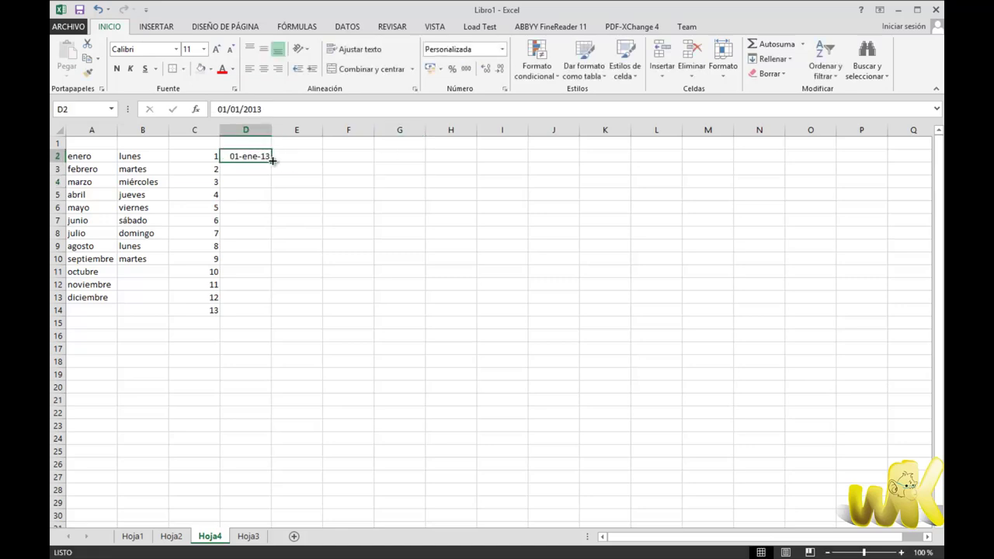
left_click_drag(273, 160, 266, 324)
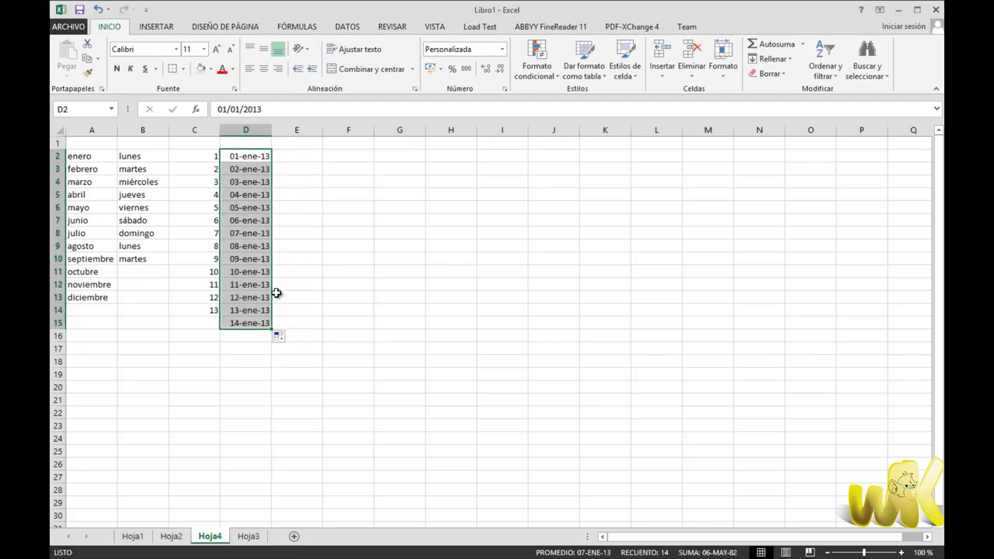
Switch the Auto Fill option to Rellenar meses, then Rellenar años for yearly dates.
left_click(286, 338)
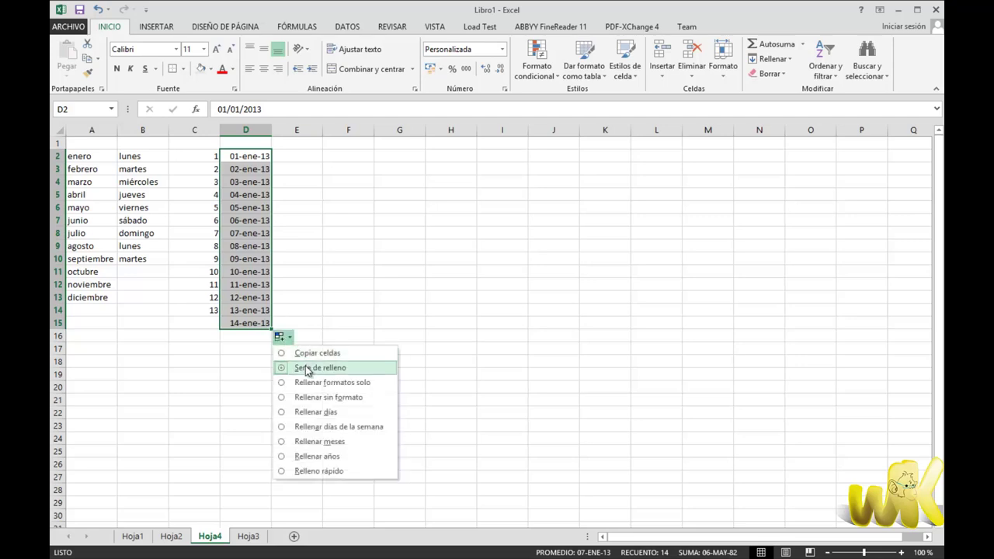
left_click(326, 443)
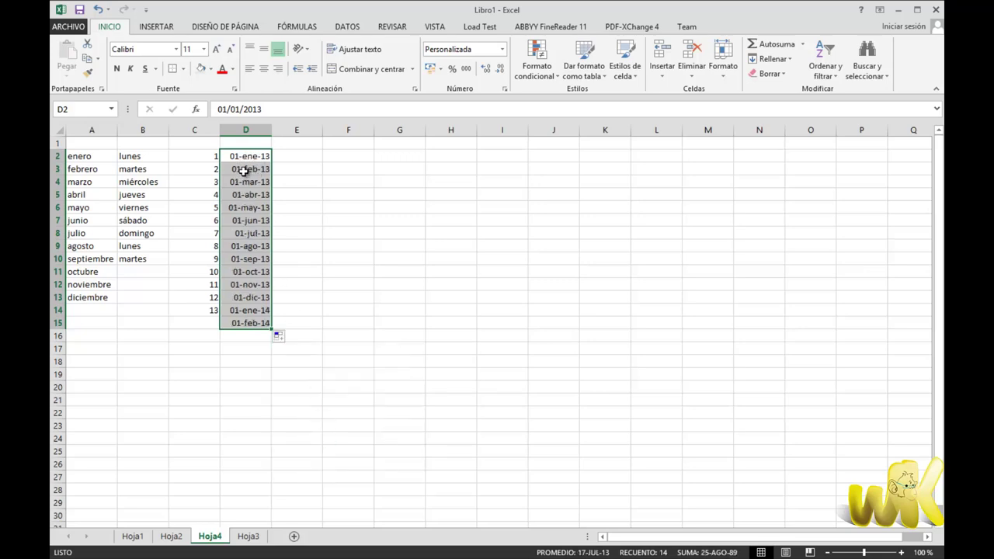
left_click(284, 345)
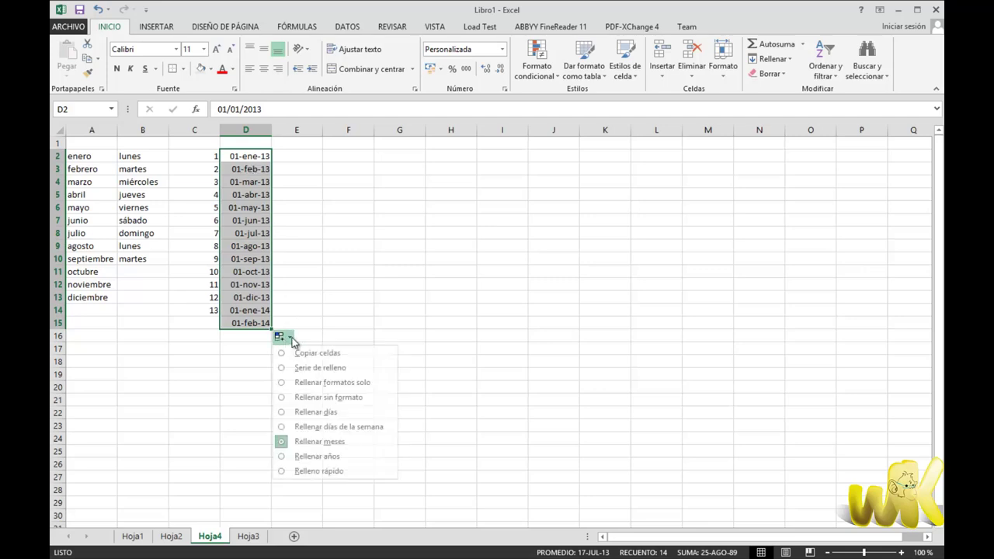
left_click(318, 443)
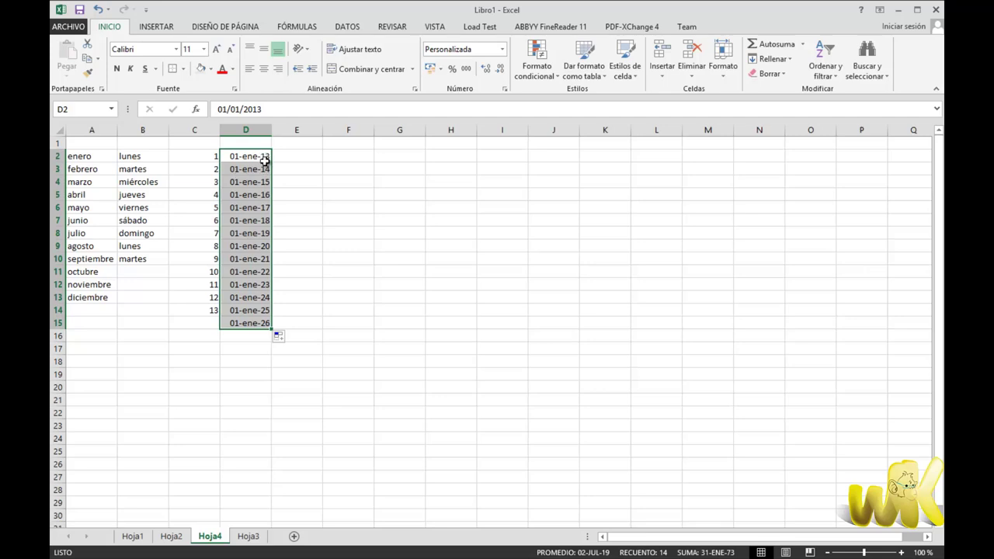
left_click(281, 338)
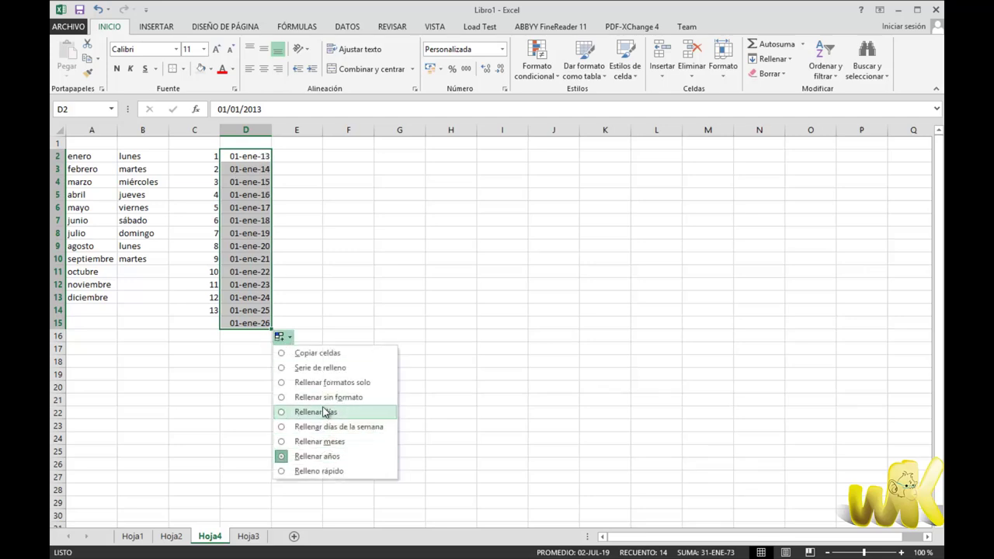
left_click(458, 400)
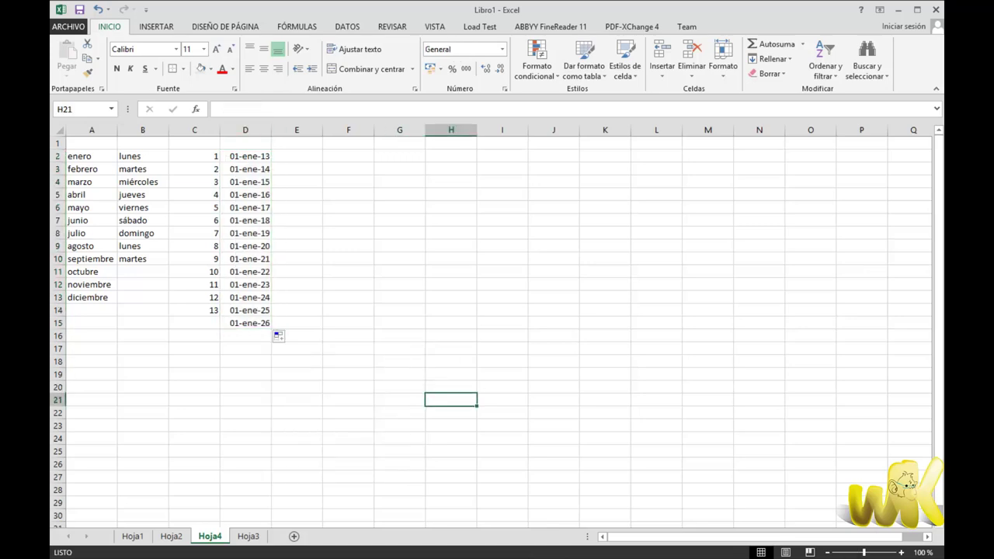
Enter 12:00 in E2 and fill hourly times down to 23:00 in E13.
left_click(295, 157)
type("10,")
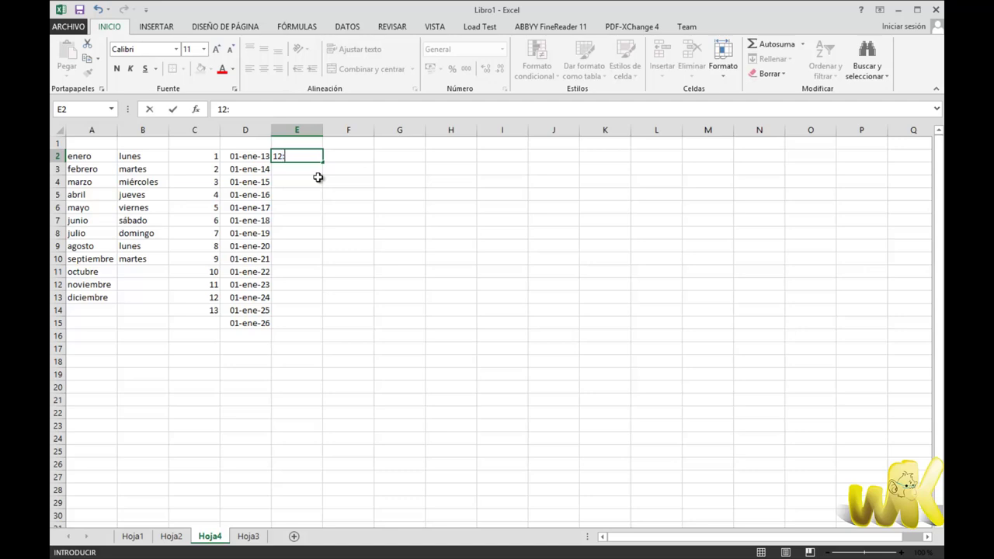
key("Return")
left_click(313, 156)
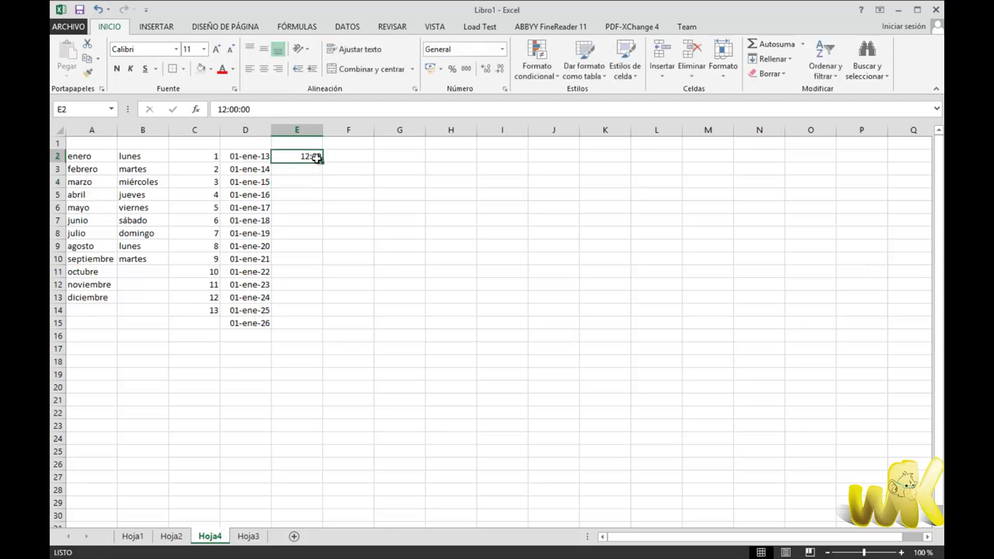
left_click_drag(322, 163, 323, 301)
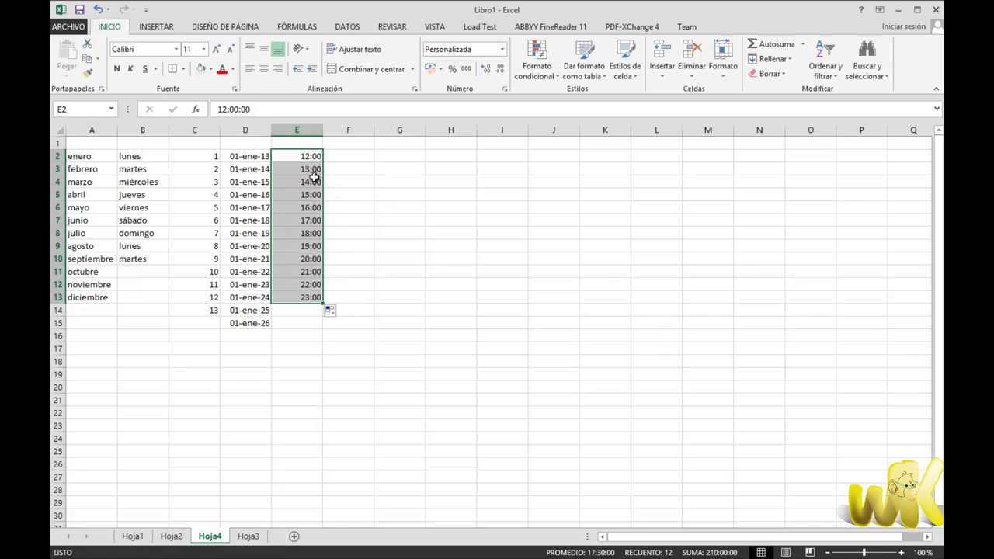
Fill F2:F14 with hourly times from 12:30 to 0:30, then start entering 12:30 in G2.
left_click(387, 207)
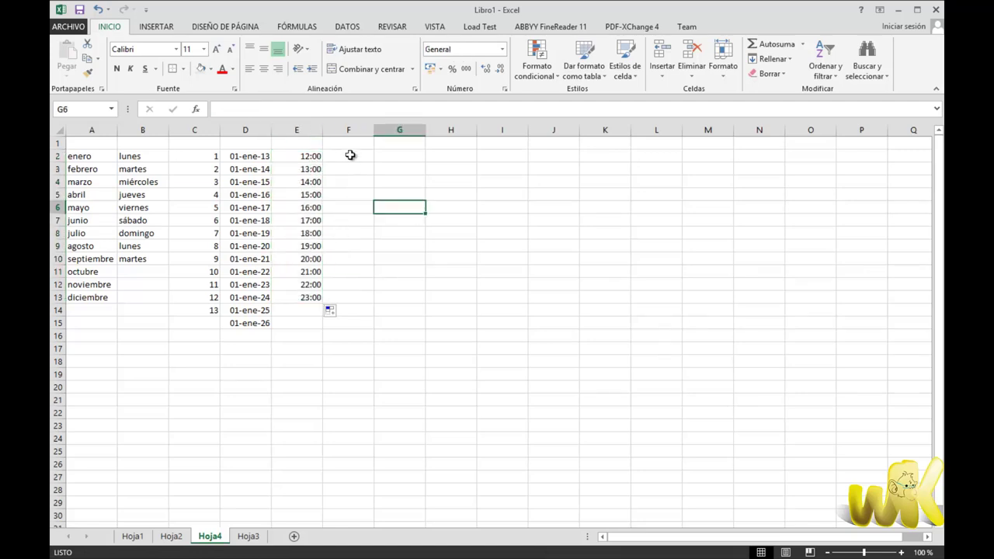
left_click(348, 156)
type("12:30")
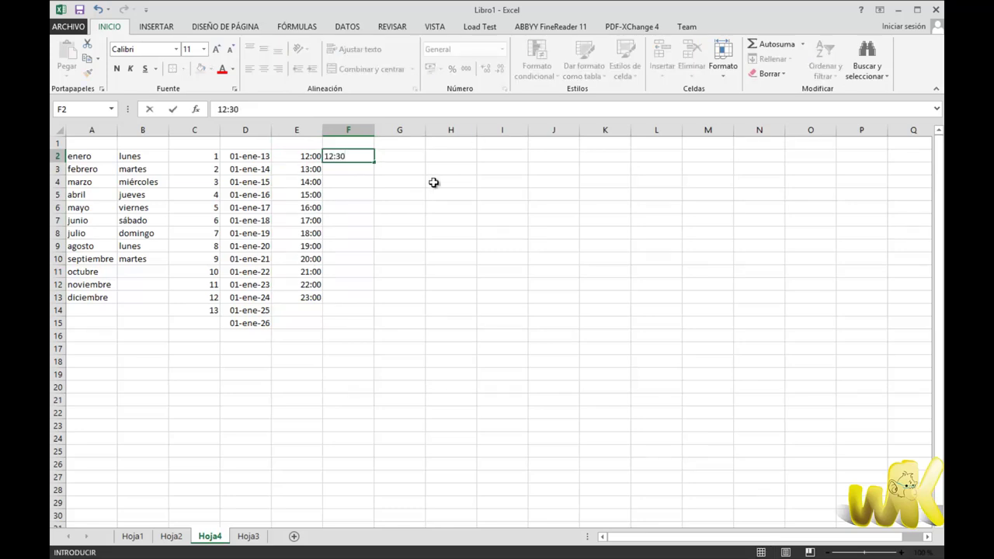
left_click(435, 183)
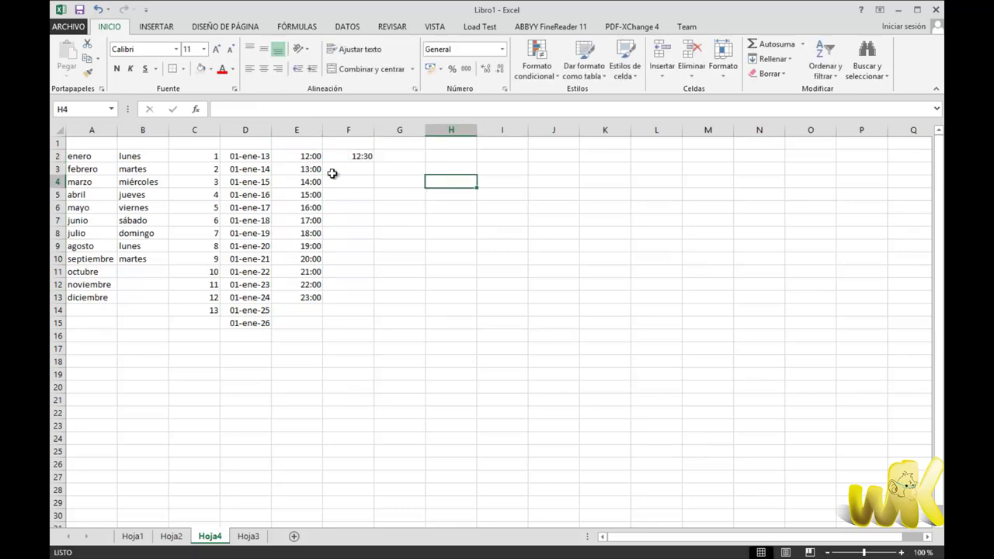
left_click(357, 156)
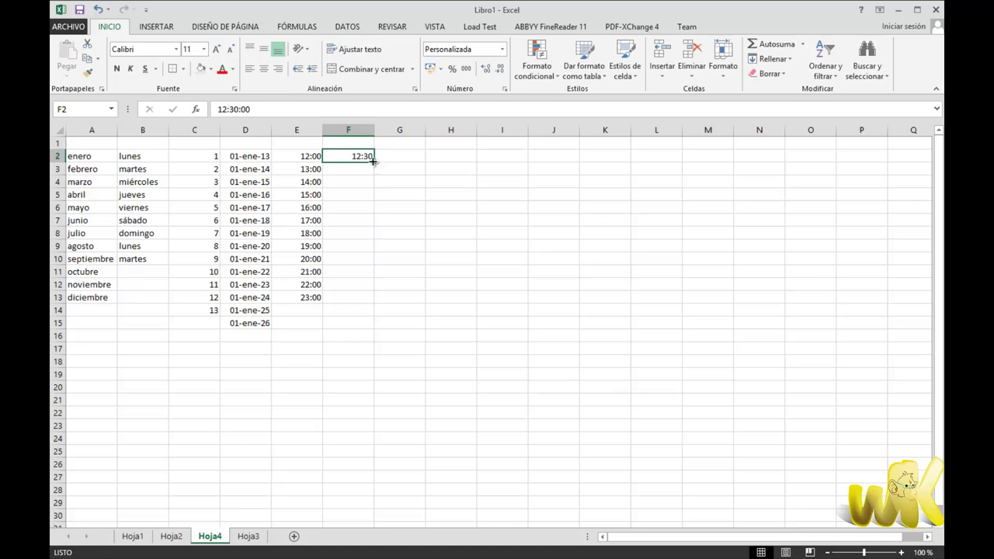
left_click_drag(374, 159, 377, 315)
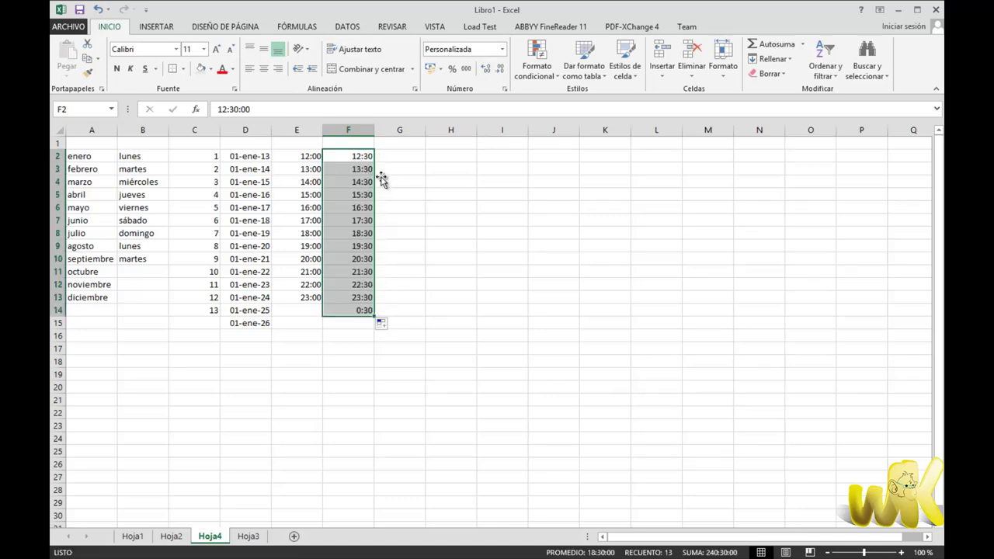
left_click(394, 156)
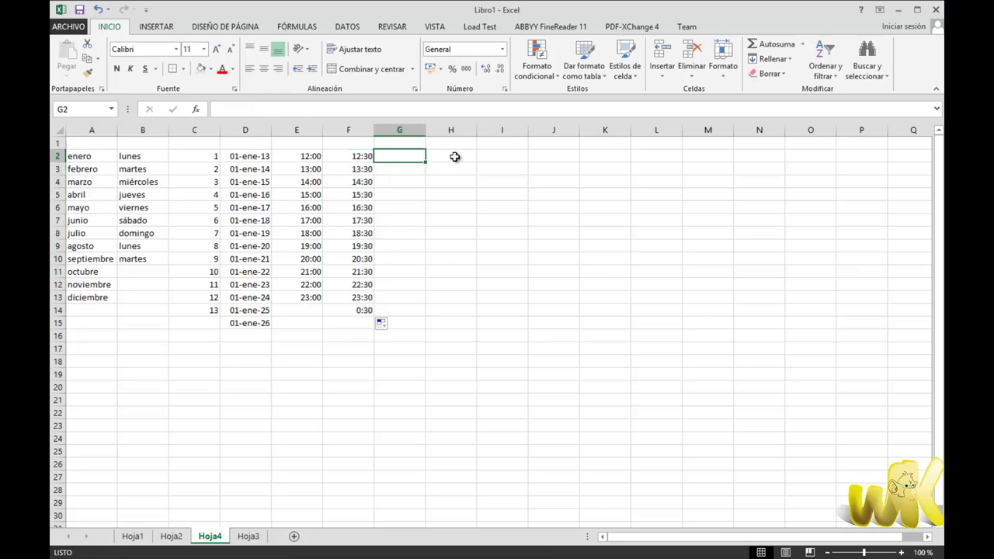
type("12:30")
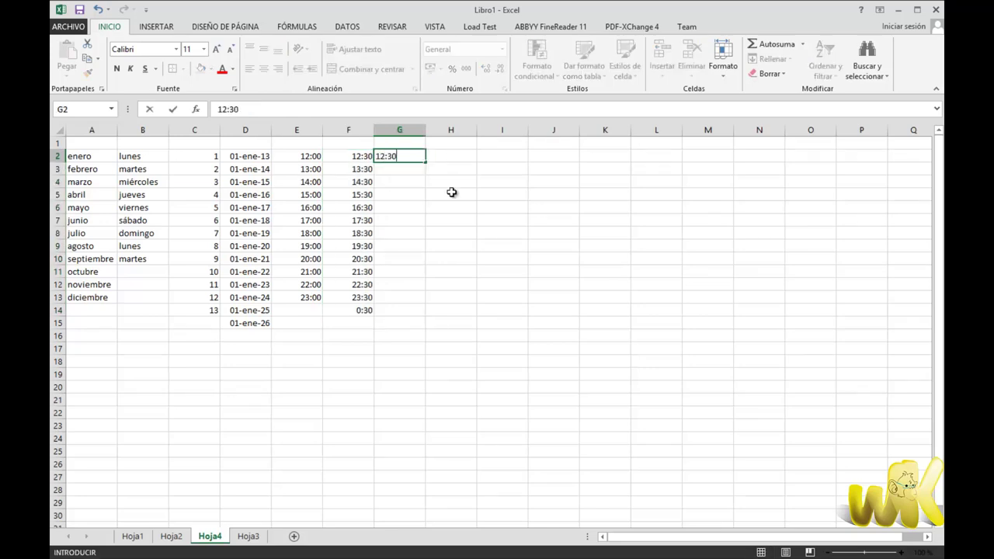
Enter 12:30 in G2 and 13:00 in G3, then extend half-hour steps to 19:00 in G15.
left_click(450, 191)
left_click(394, 167)
type("1")
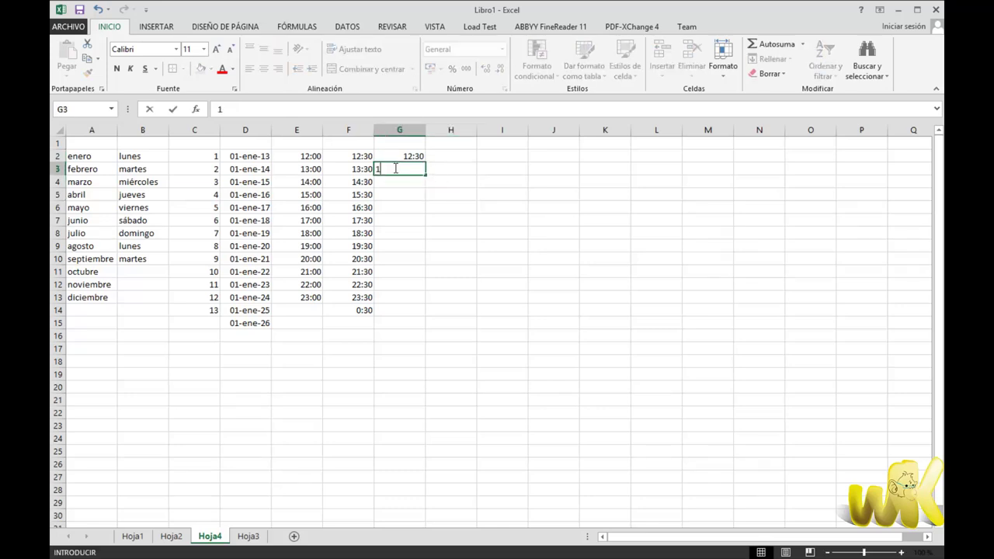
type("3:00")
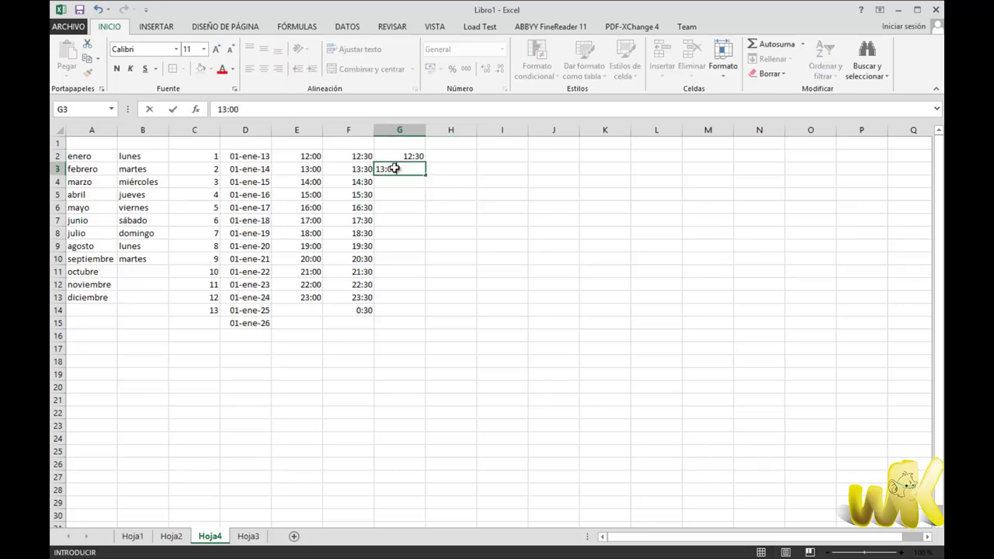
left_click(411, 207)
mouse_move(403, 156)
left_mouse_down()
mouse_move(417, 169)
mouse_move(427, 325)
left_mouse_up()
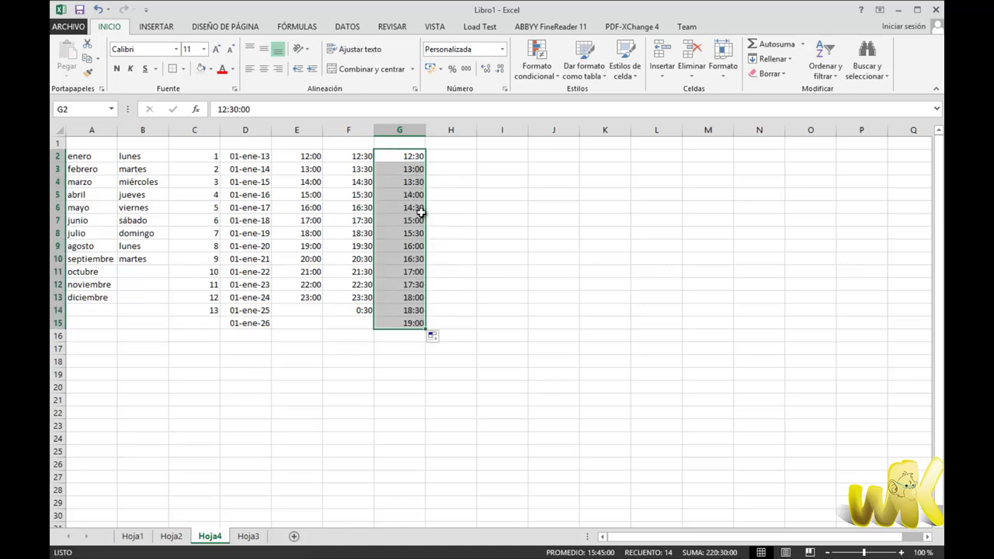
left_click(524, 299)
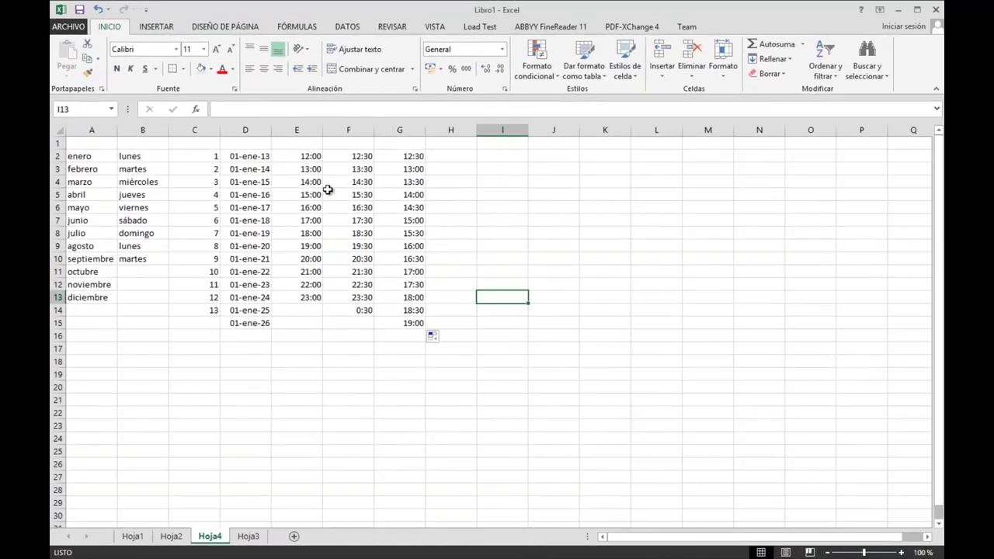
Enter 1 enero 2013 in H2 and format it as dd/mm/aaaa h:mm.
left_click(458, 156)
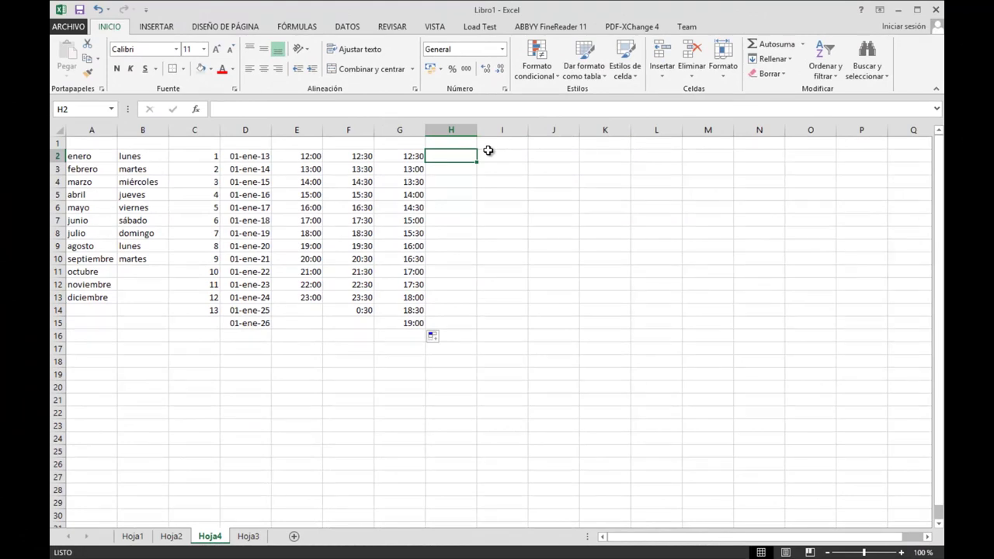
type("1 enero")
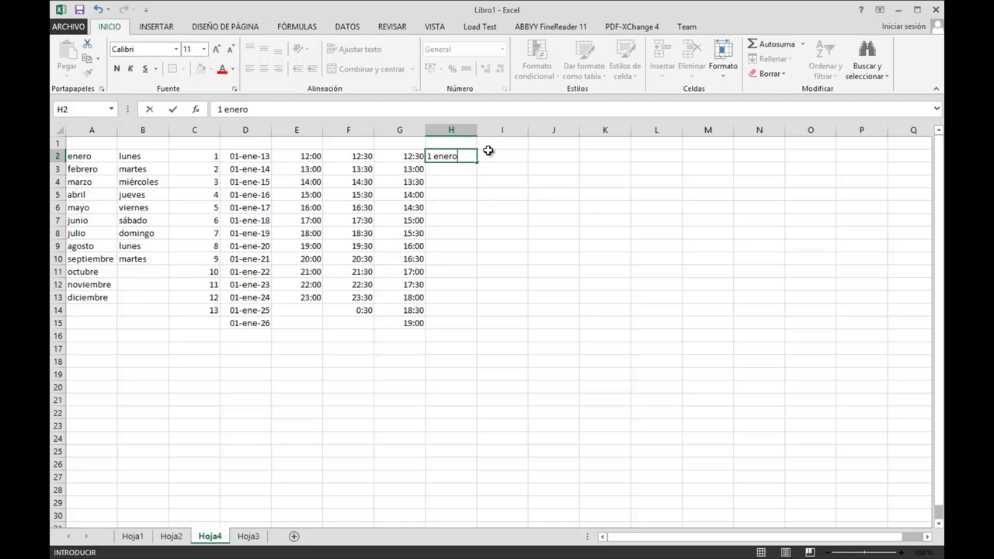
type(" 2013")
key("Return")
left_click(468, 156)
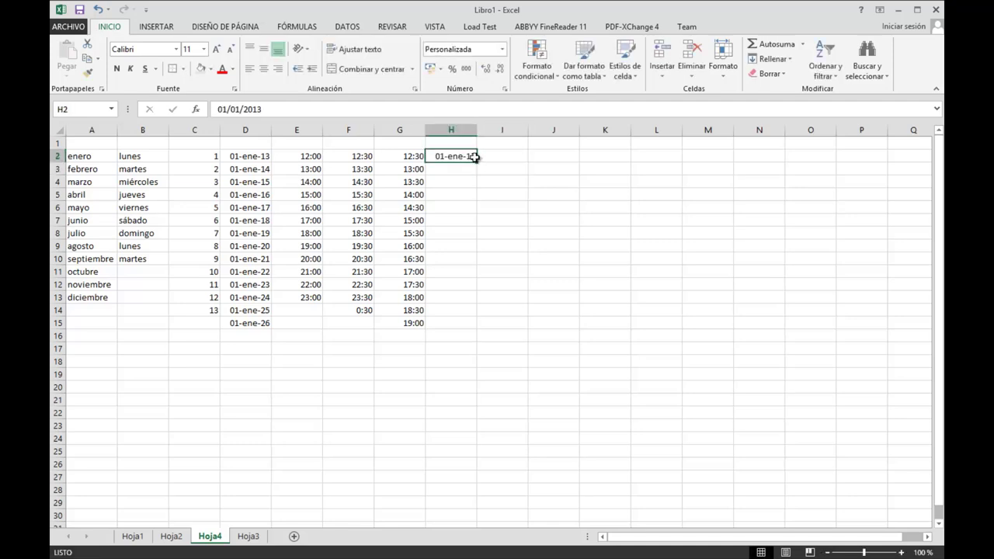
right_click(471, 158)
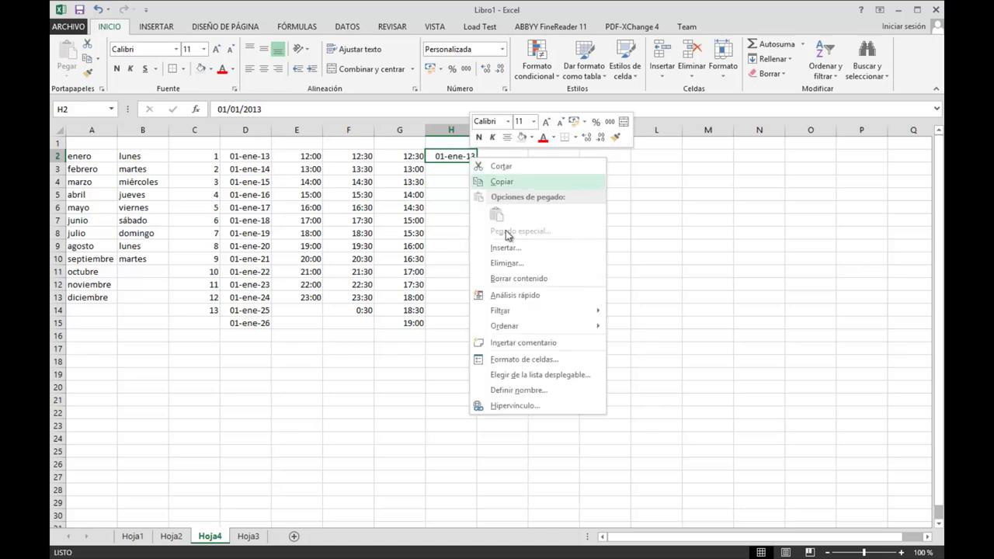
left_click(512, 360)
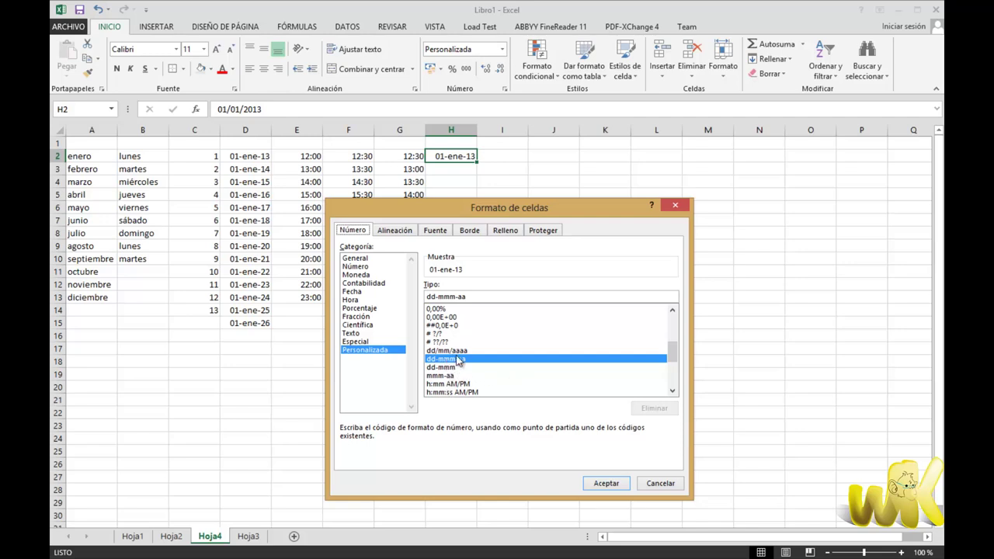
left_click_drag(674, 358, 676, 366)
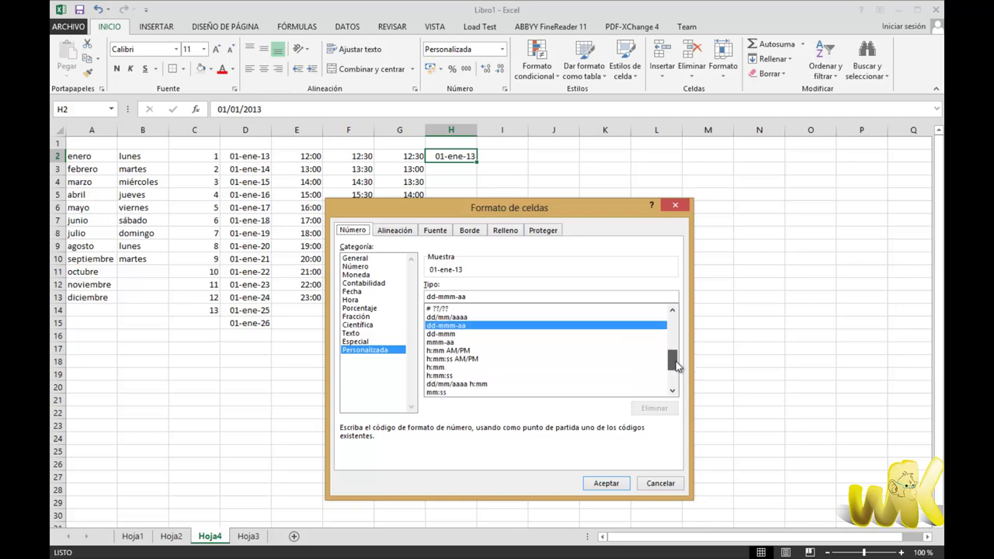
left_click(468, 384)
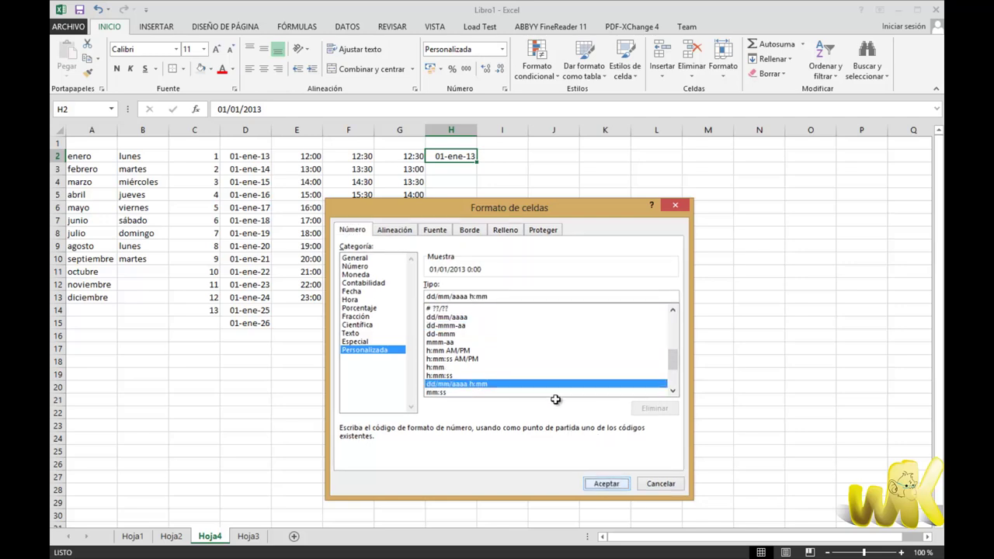
left_click(605, 485)
Fill daily date-times down column H to 14/01/2013 0:00 in H15.
left_click(514, 218)
left_click(468, 164)
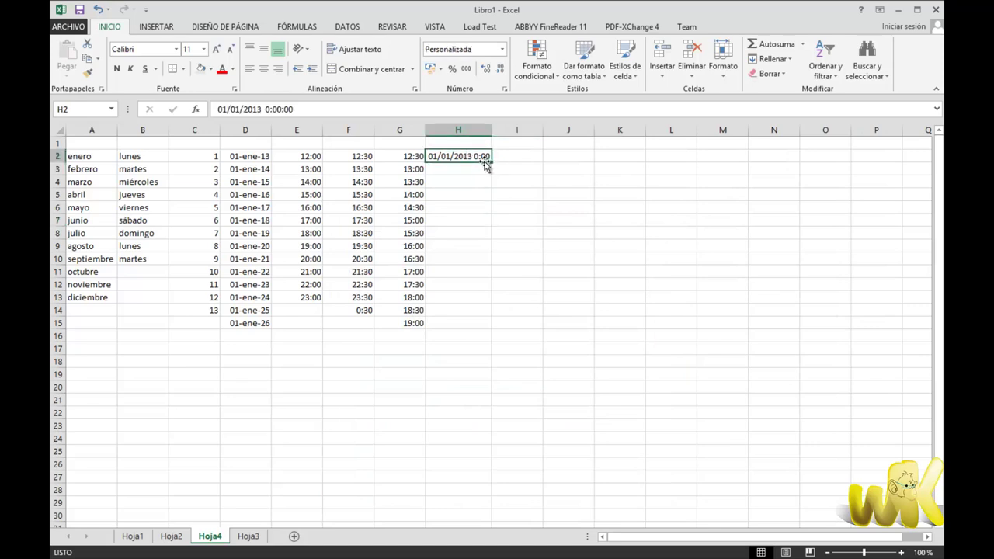
left_click_drag(489, 163, 497, 332)
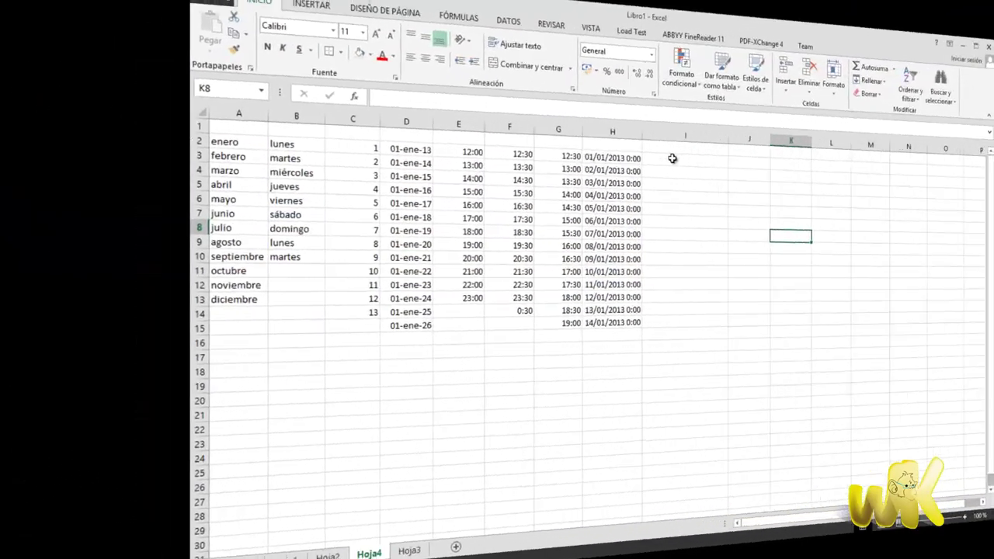
Enter 2/2/2011 in I2, show it as a long weekday date, and autofit column I.
left_click(541, 158)
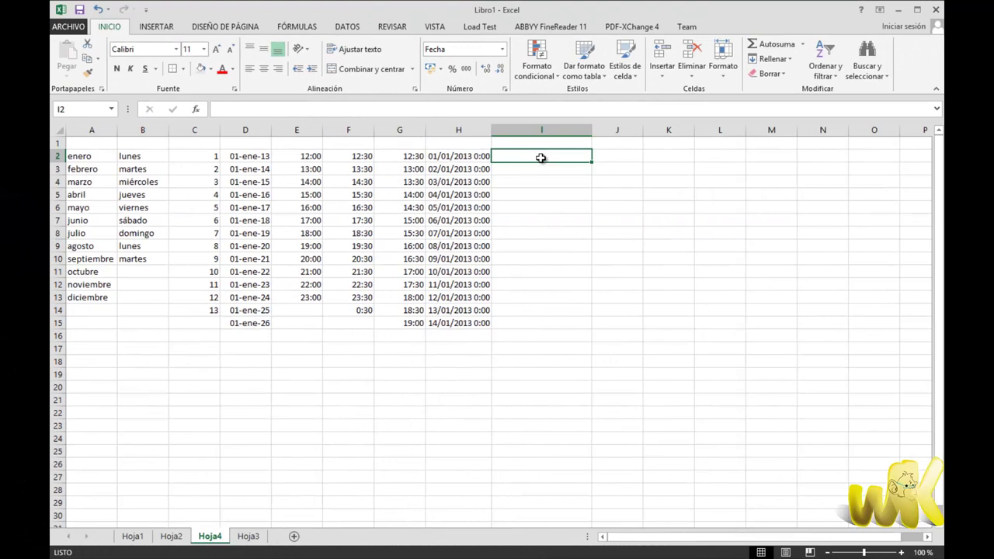
type("2/2/2011")
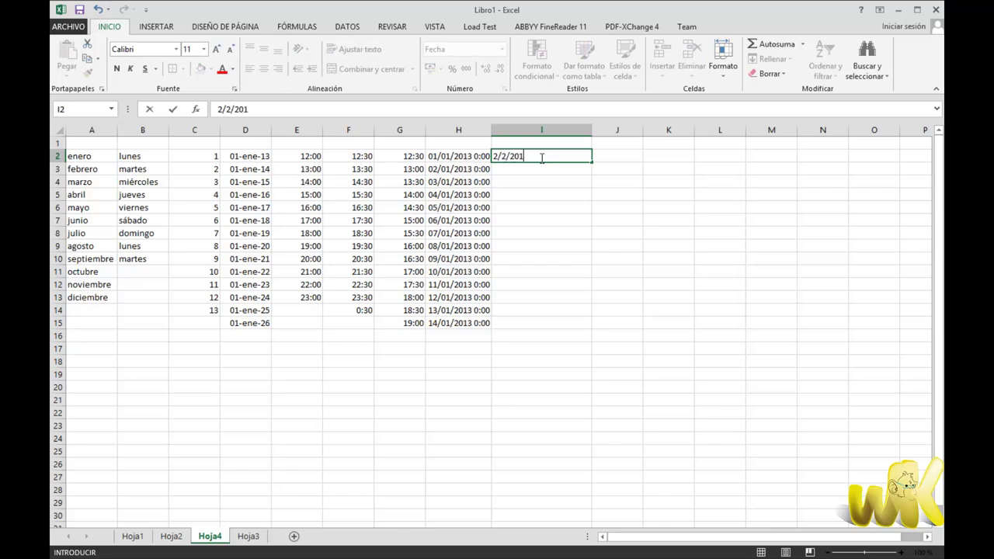
left_click(568, 194)
right_click(569, 155)
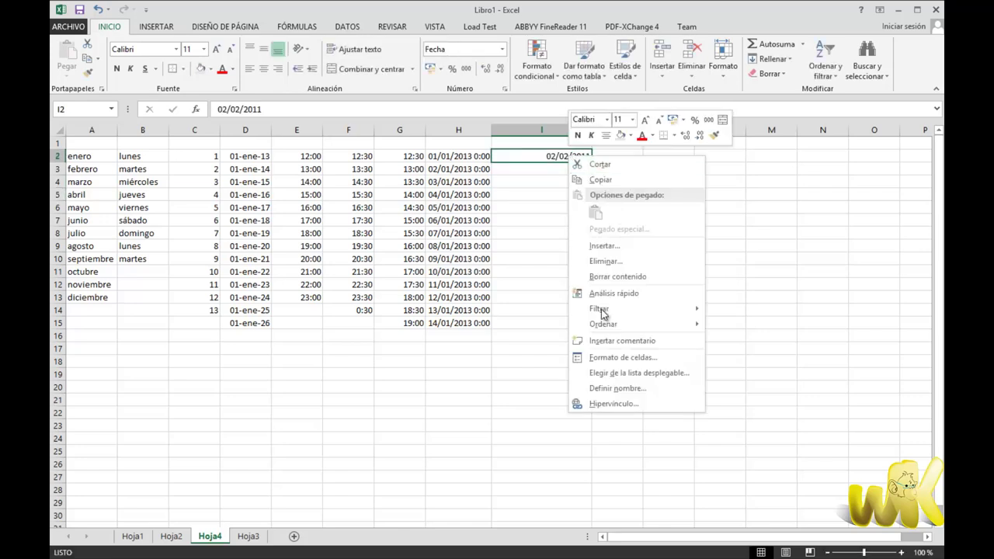
left_click(605, 358)
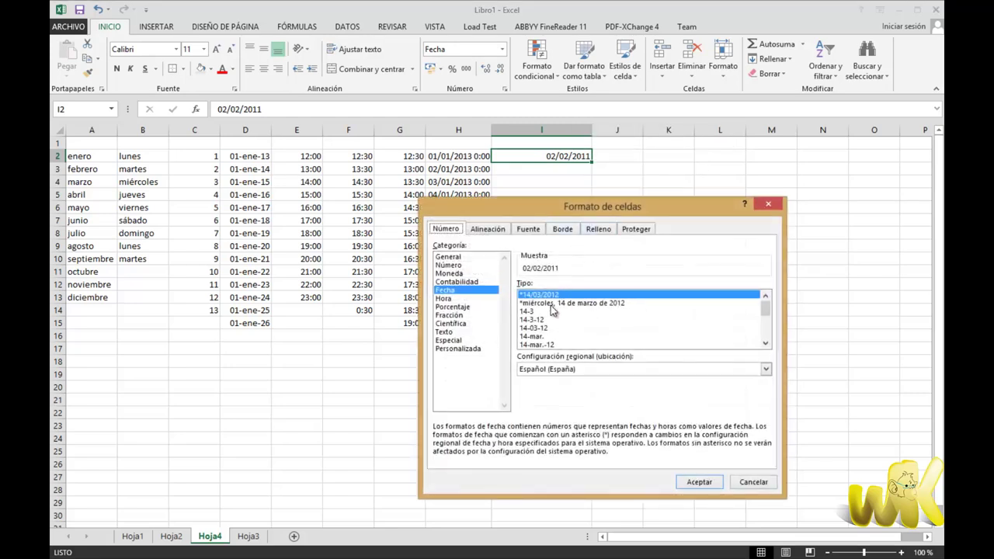
left_click(551, 304)
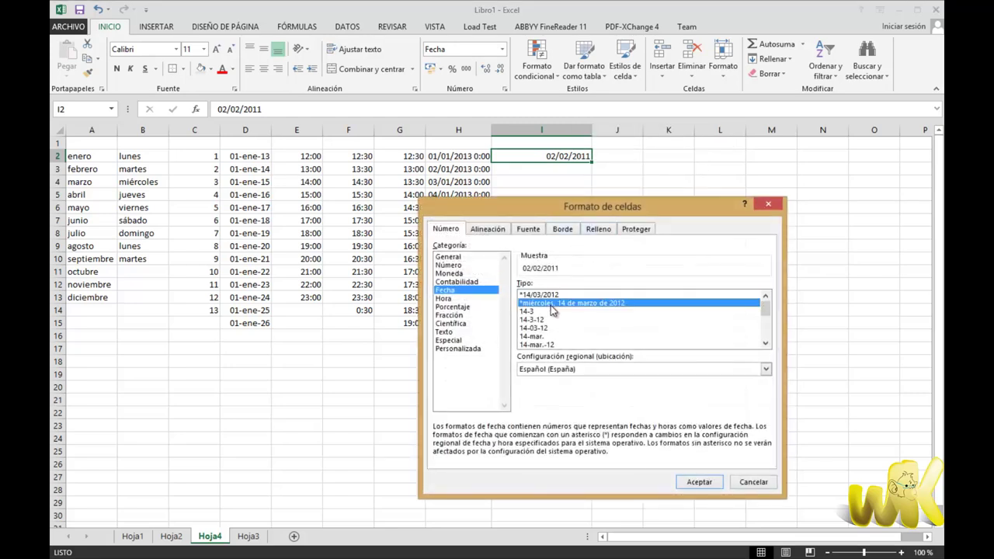
left_click(697, 483)
left_click(617, 245)
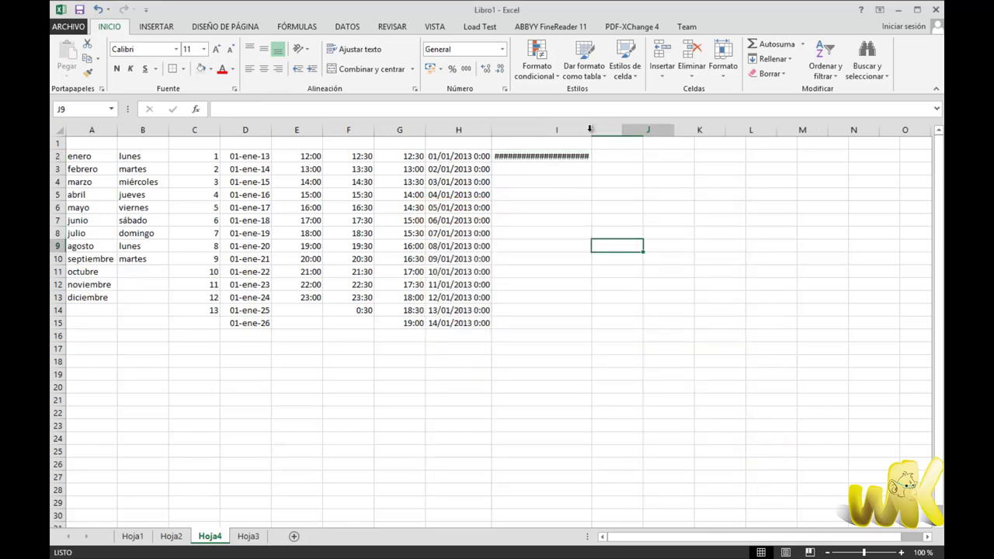
double_click(591, 130)
Try filling dates down column I, then undo the widening and the fill.
left_click(607, 158)
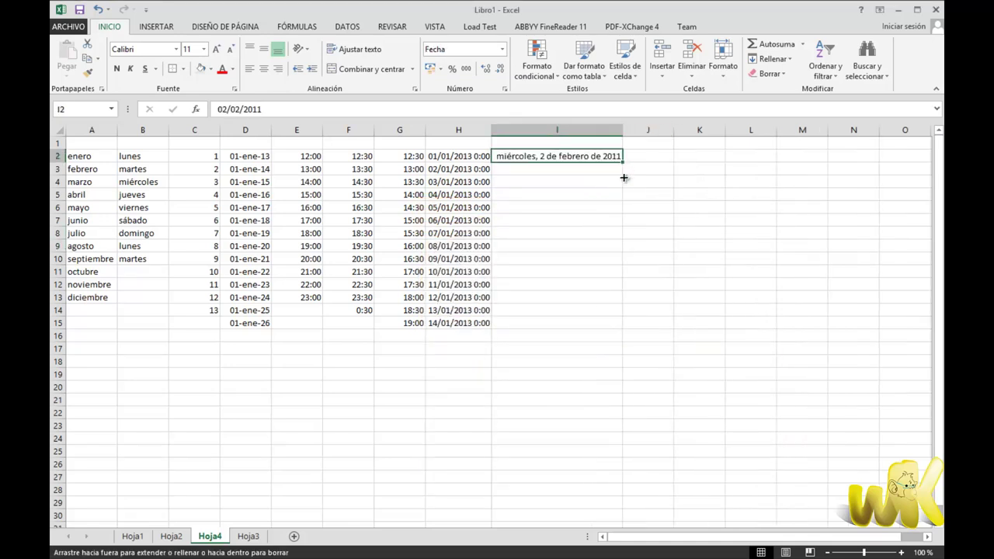
left_click_drag(621, 162, 613, 337)
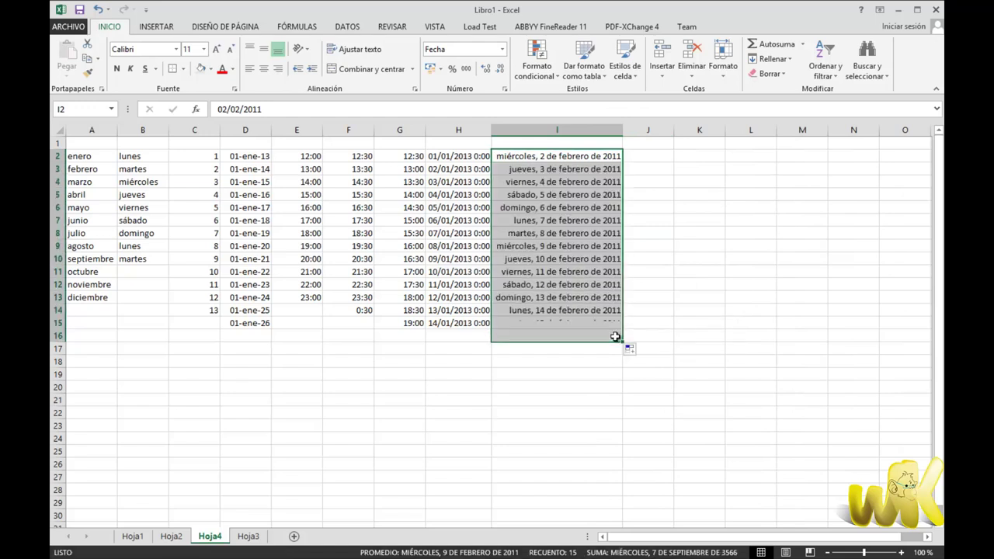
double_click(624, 129)
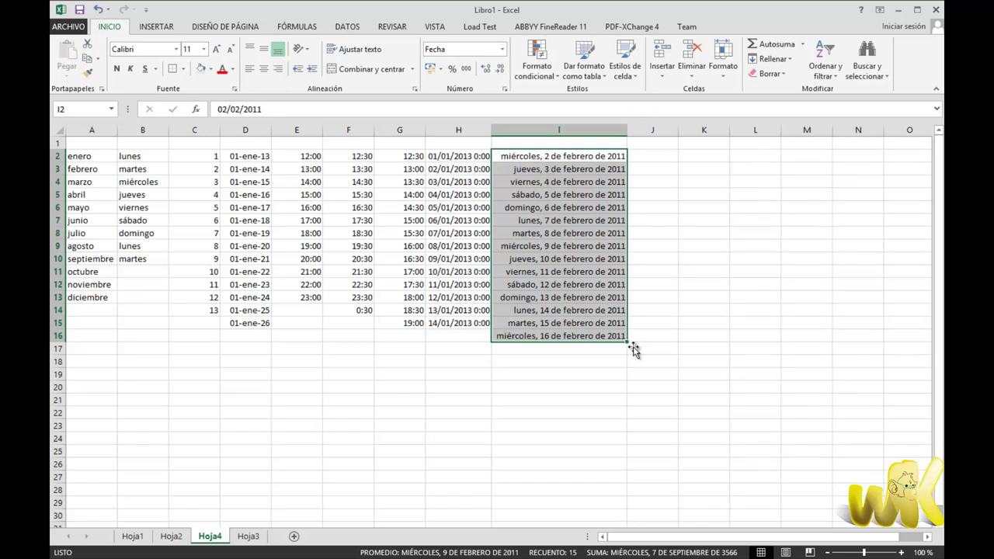
key("ctrl+z")
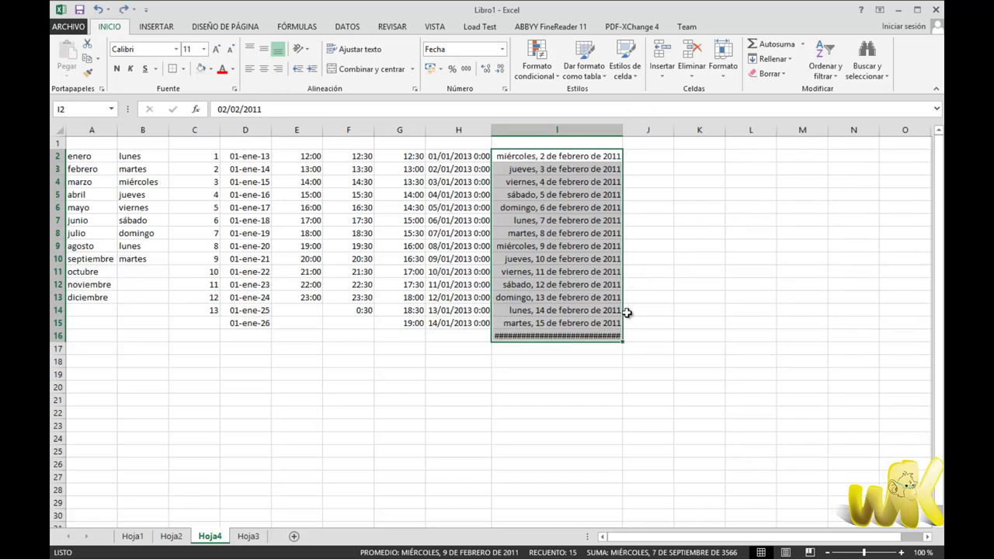
key("ctrl+z")
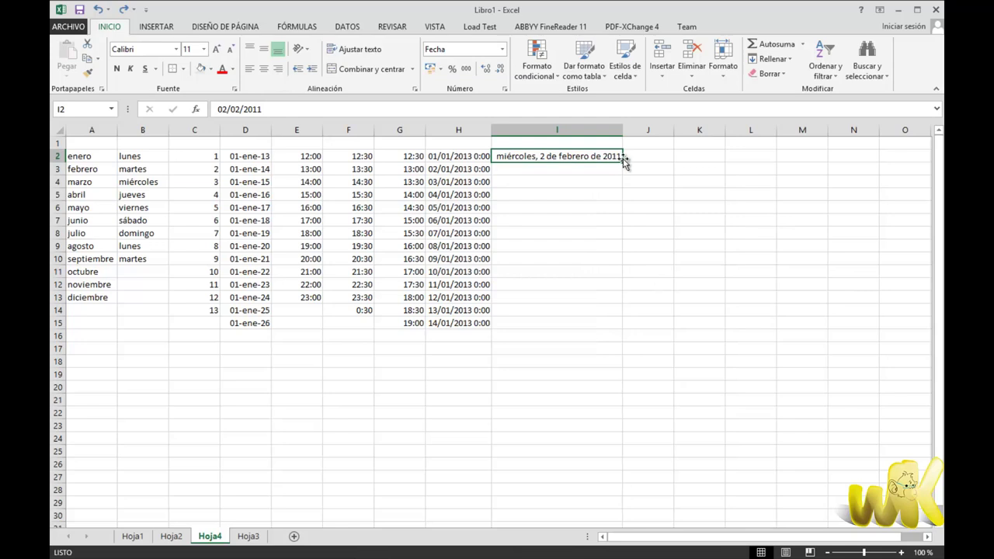
Fill I2:I15 with Rellenar días de la semana through lunes 21 de febrero de 2011 and autofit column I.
left_click_drag(621, 161, 624, 332)
left_click(628, 335)
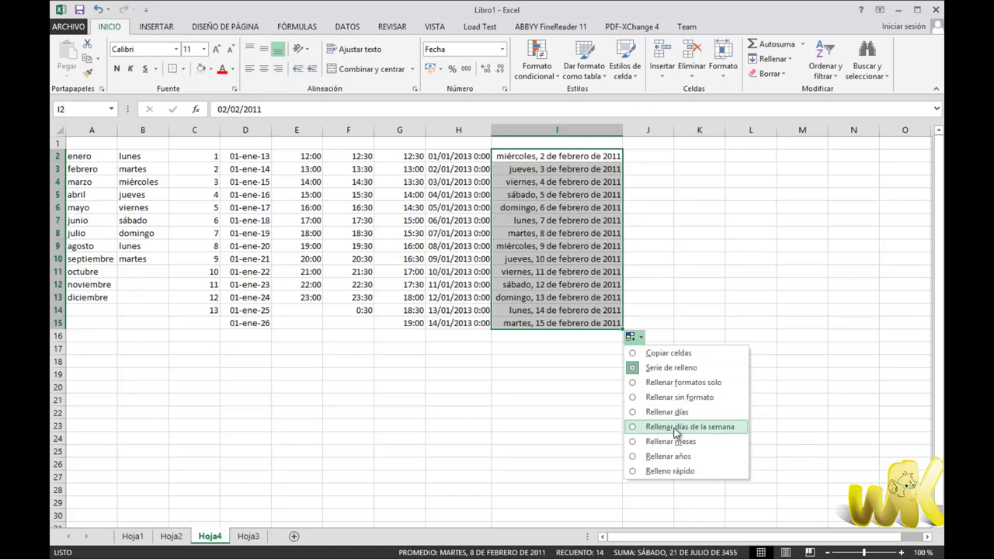
left_click(680, 428)
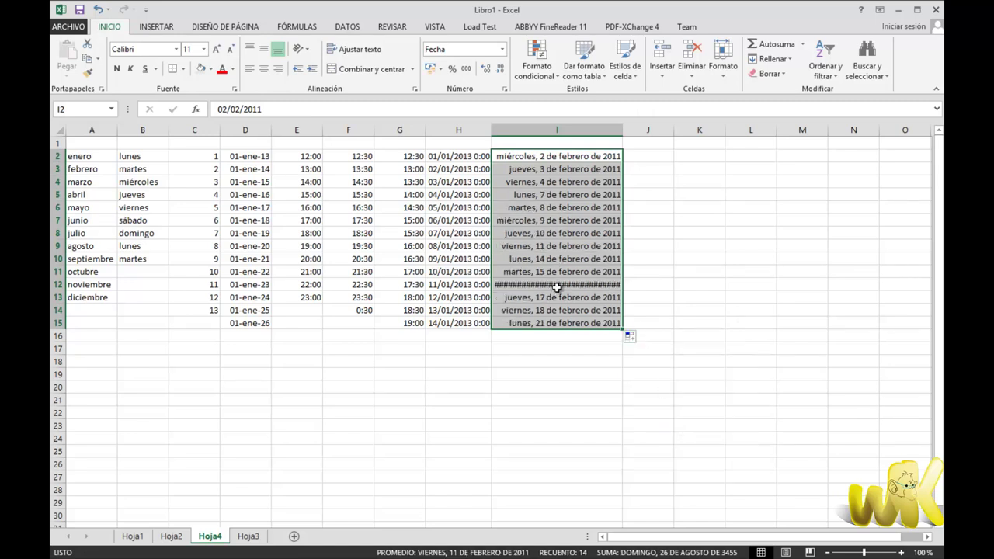
double_click(622, 130)
left_click(663, 347)
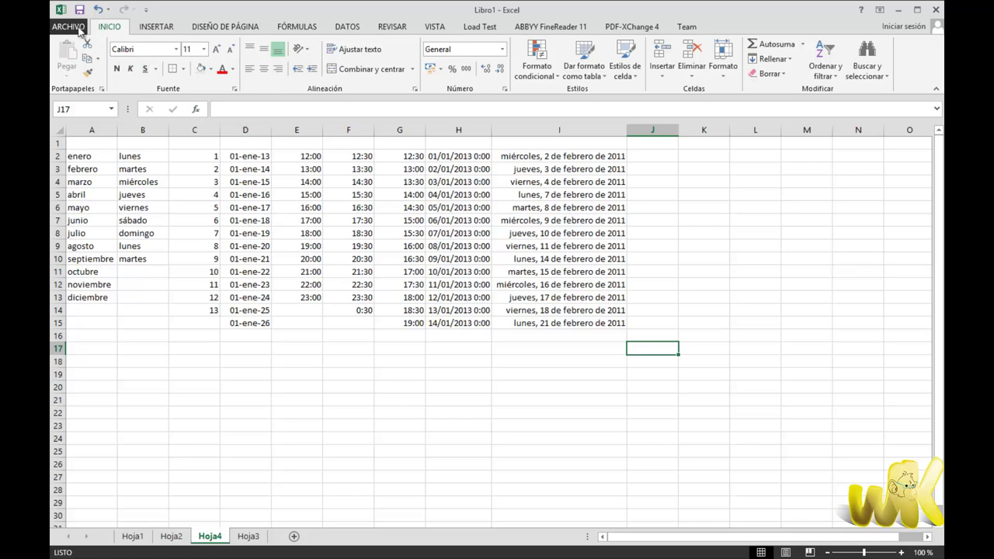
Open Listas personalizadas from ARCHIVO > Opciones > Avanzadas, under the General section.
left_click(77, 28)
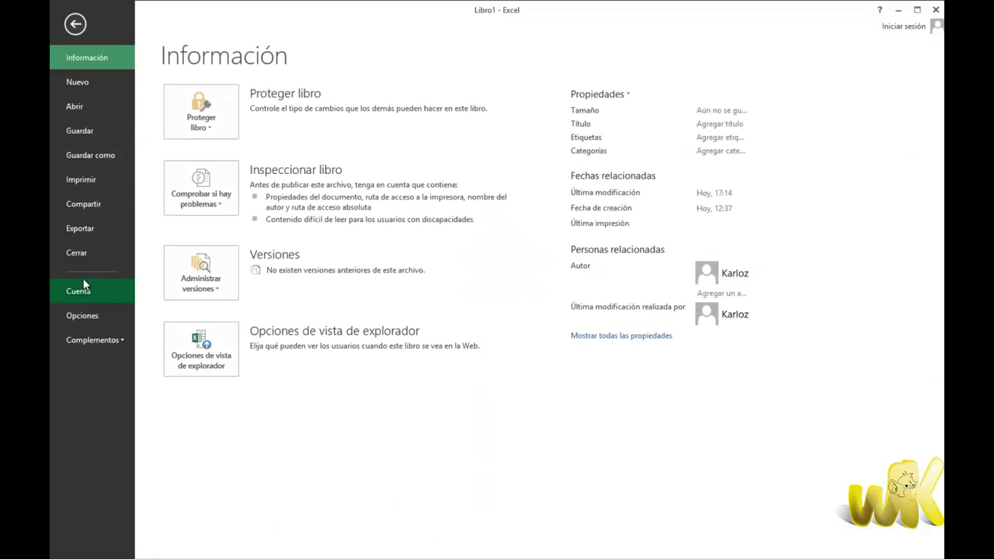
left_click(84, 314)
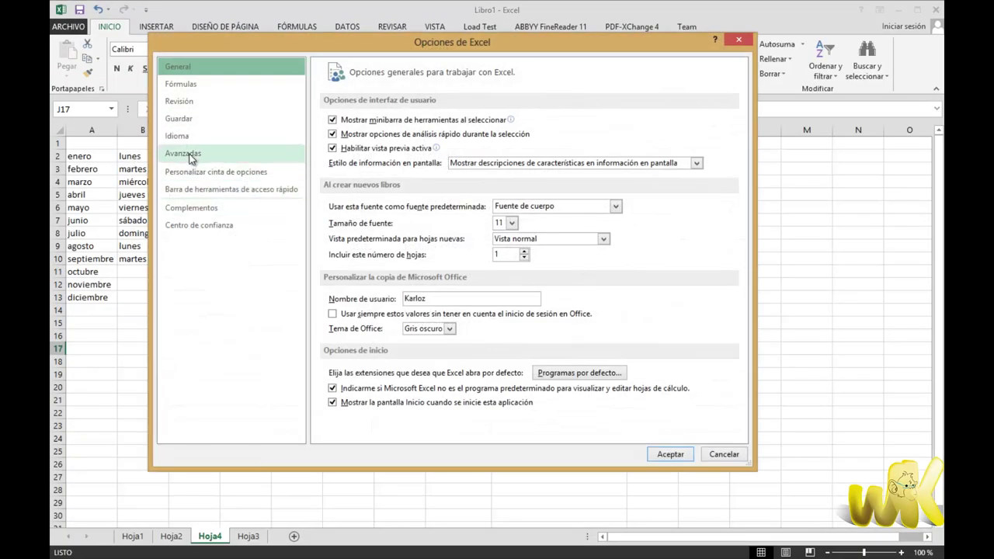
left_click(194, 154)
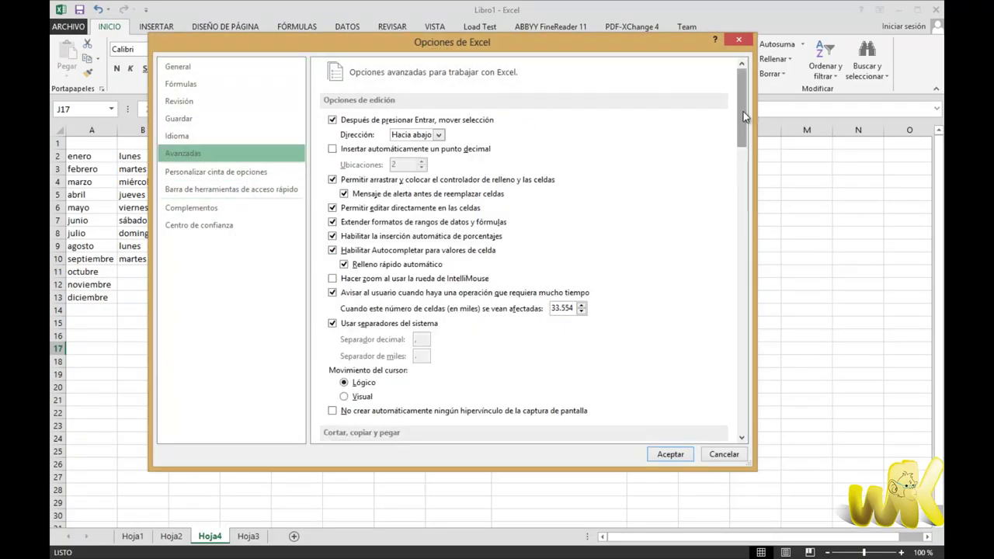
left_click_drag(742, 110, 730, 388)
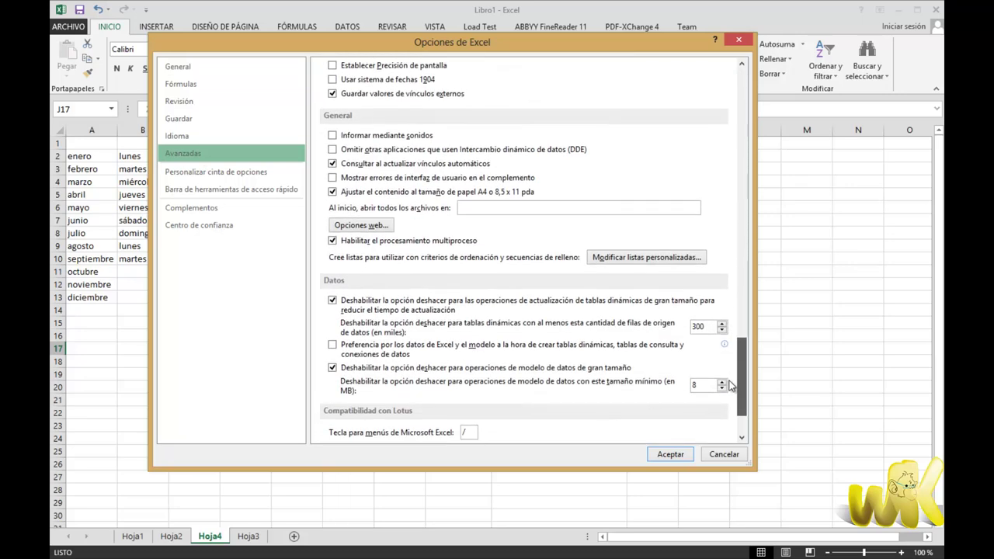
left_click(630, 266)
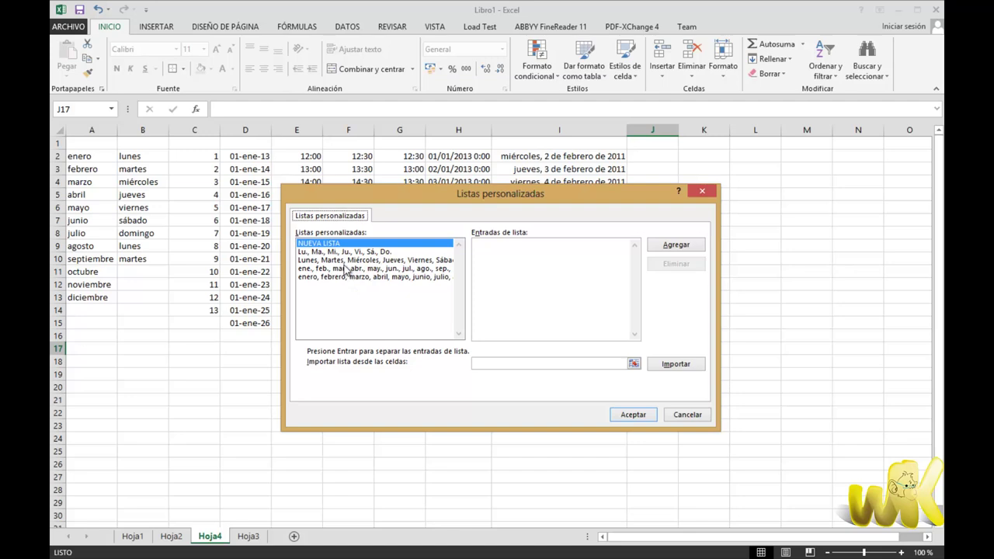
Create and accept a custom list with entries comida, desayuno, cena, buffet.
left_click_drag(377, 196, 521, 231)
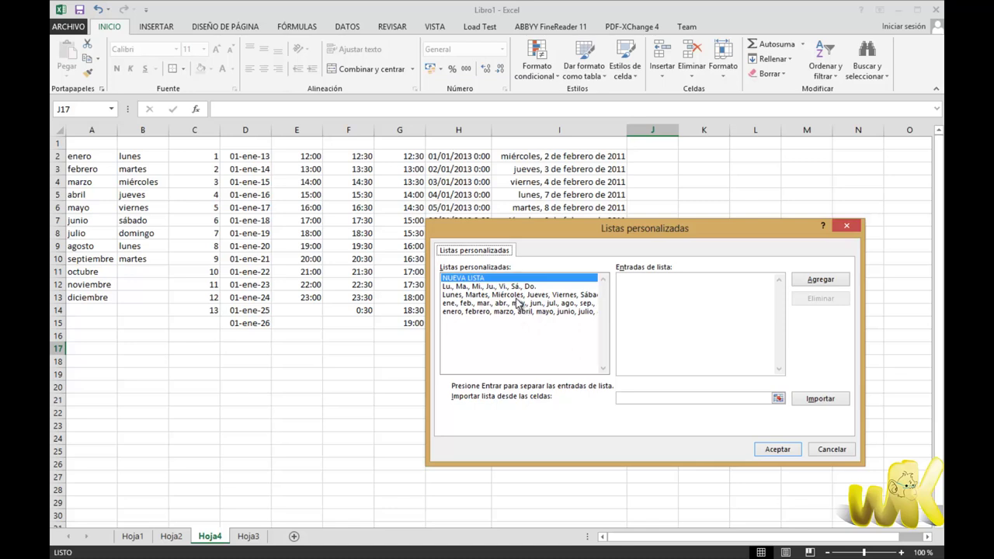
left_click_drag(541, 231, 480, 216)
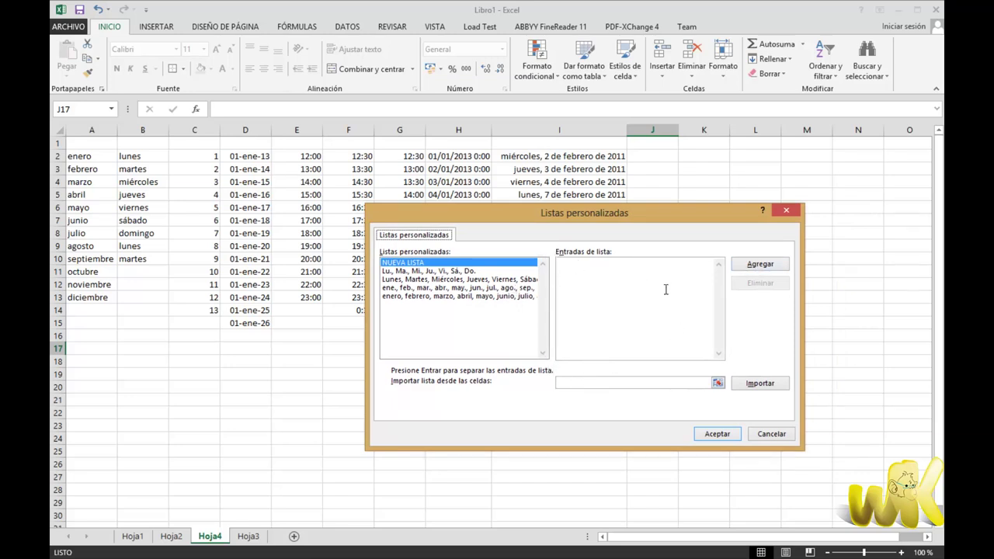
left_click(595, 274)
type("comida, desayuno, cena, buffet,")
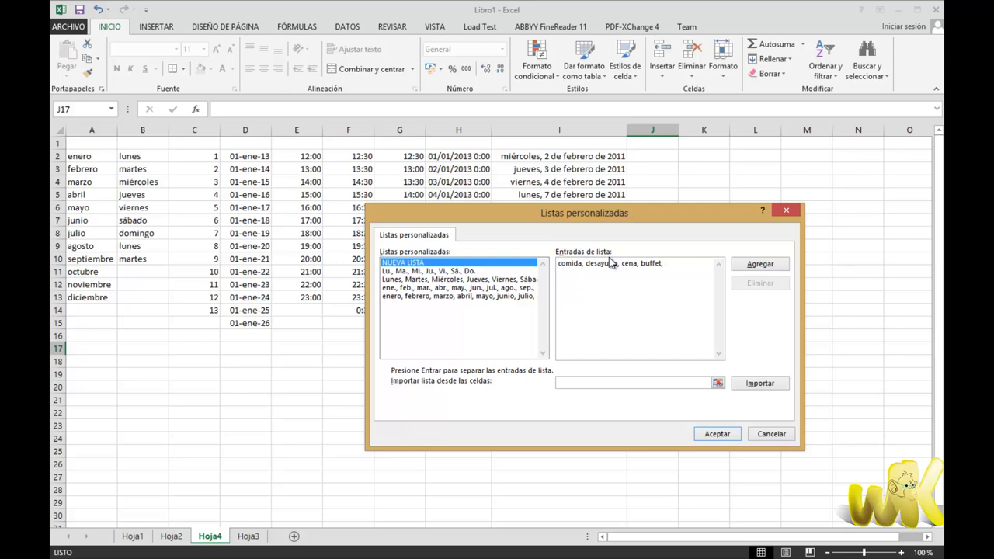
left_click(717, 434)
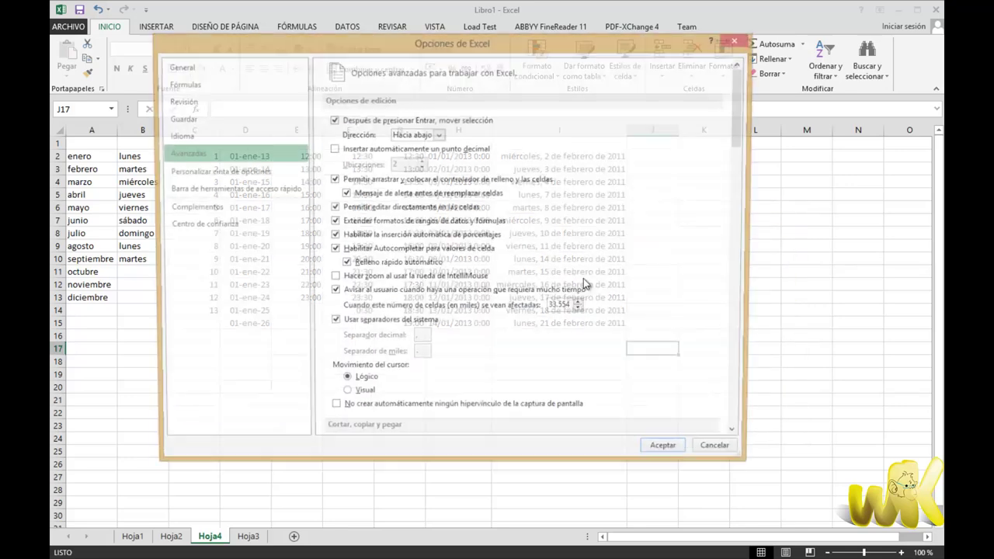
Close Opciones de Excel and enter comida in cell C18 of Hoja4.
left_click(659, 450)
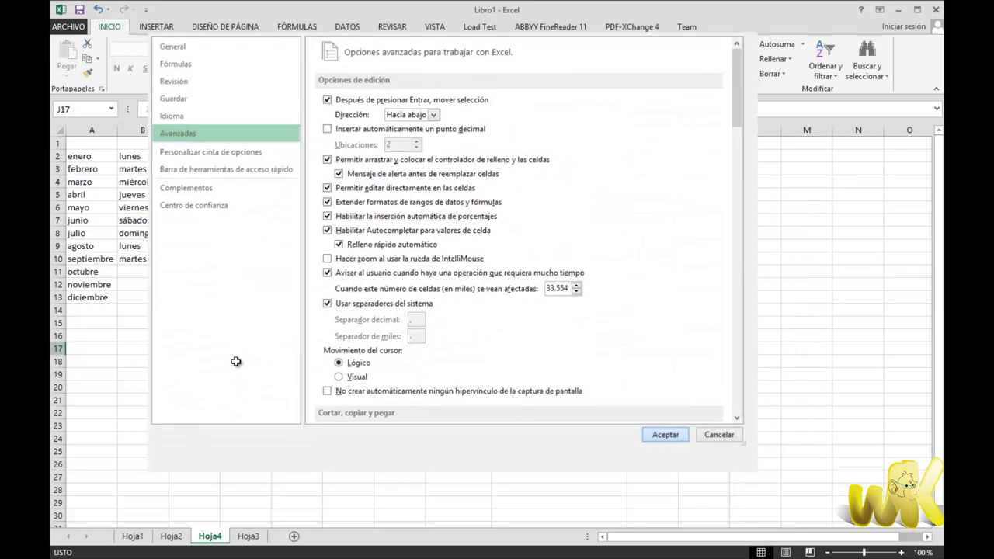
left_click(174, 363)
type("c")
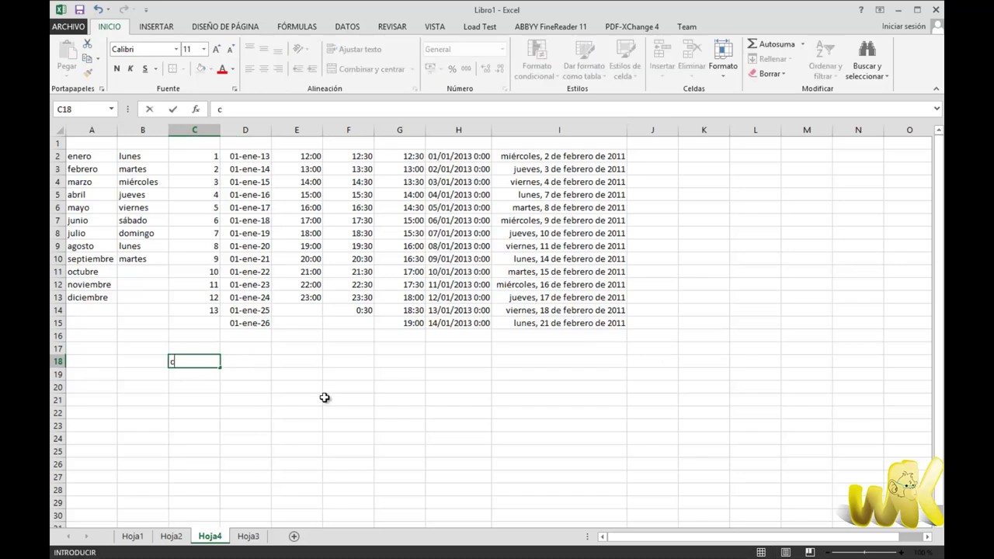
type("omida")
left_click(324, 398)
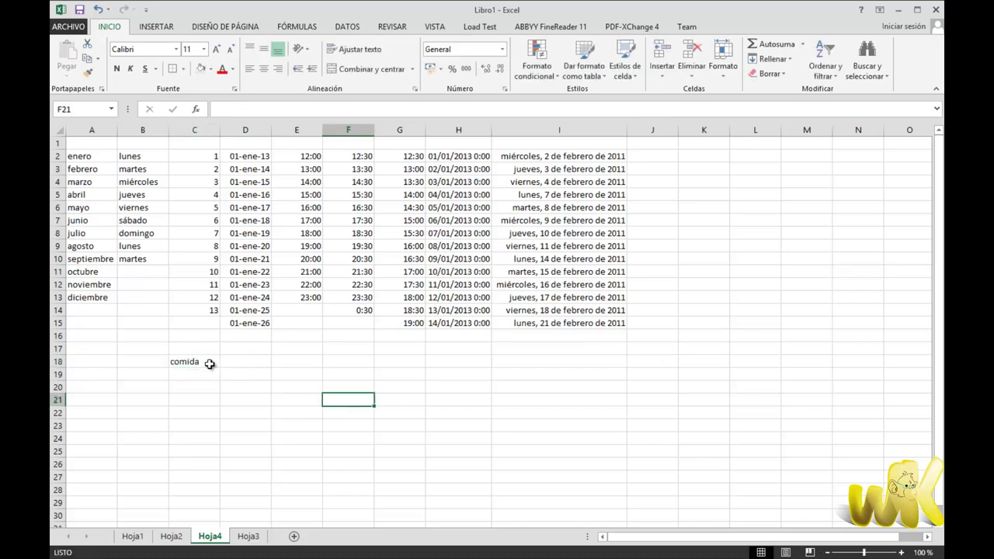
Autofill C18:C22 with comida, desayuno, cena, buffet, comida, then switch to Hoja3.
left_click(211, 365)
left_click_drag(221, 366, 215, 423)
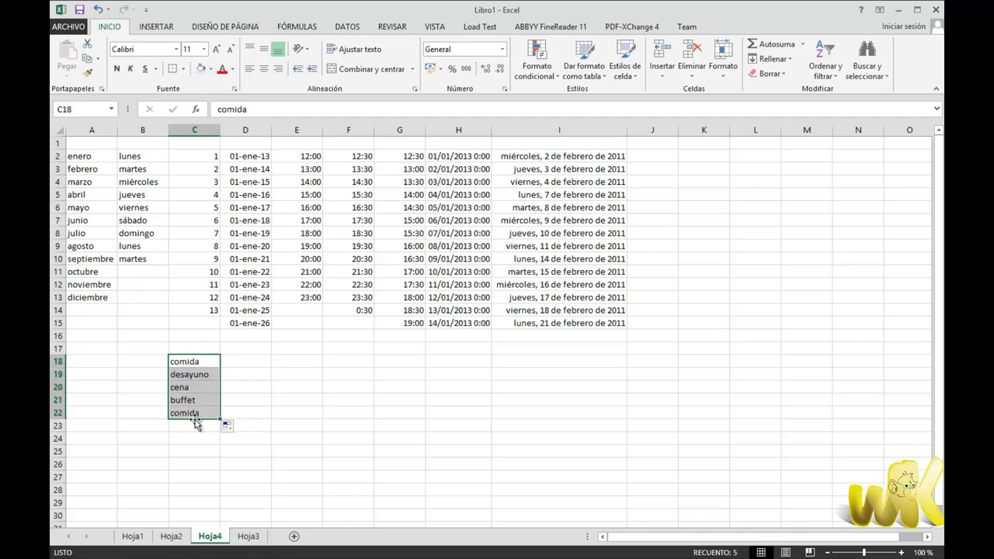
left_click(296, 419)
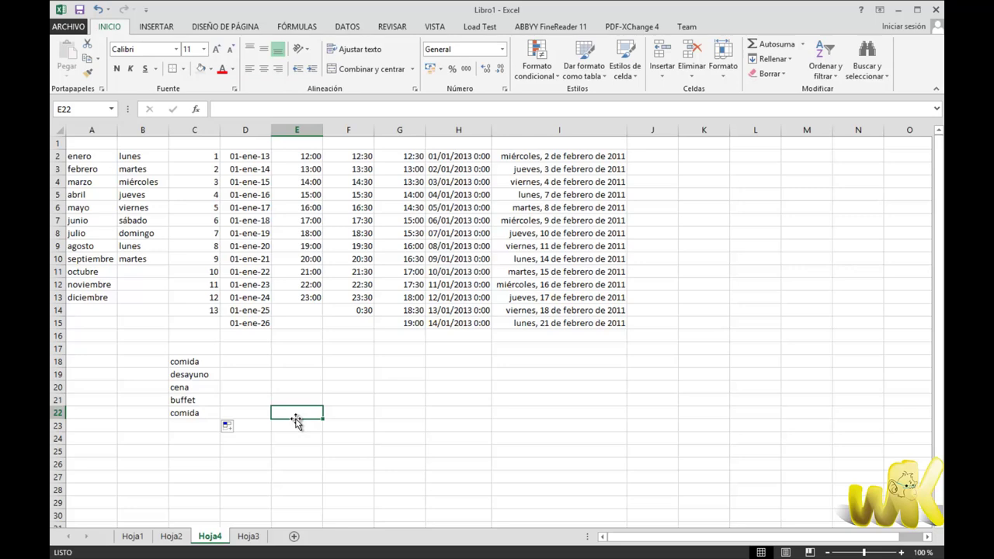
left_click(248, 536)
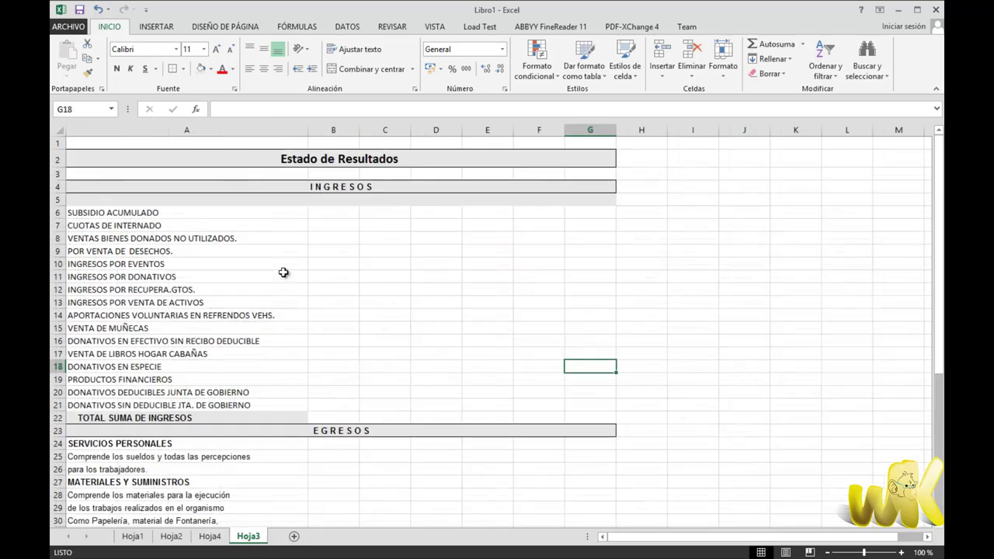
Select the income item labels in A6:A21 and open the ARCHIVO backstage view.
left_click(497, 263)
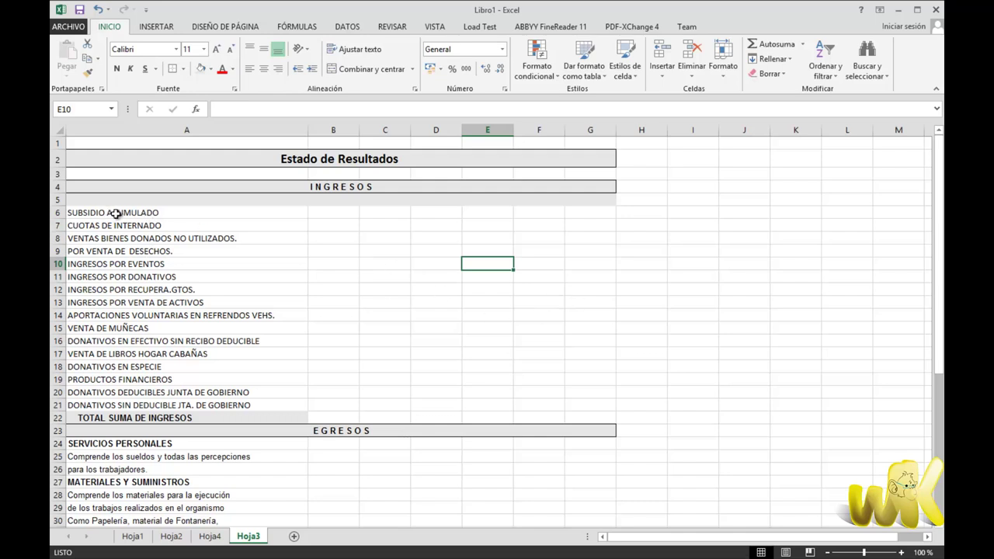
left_click_drag(115, 213, 146, 405)
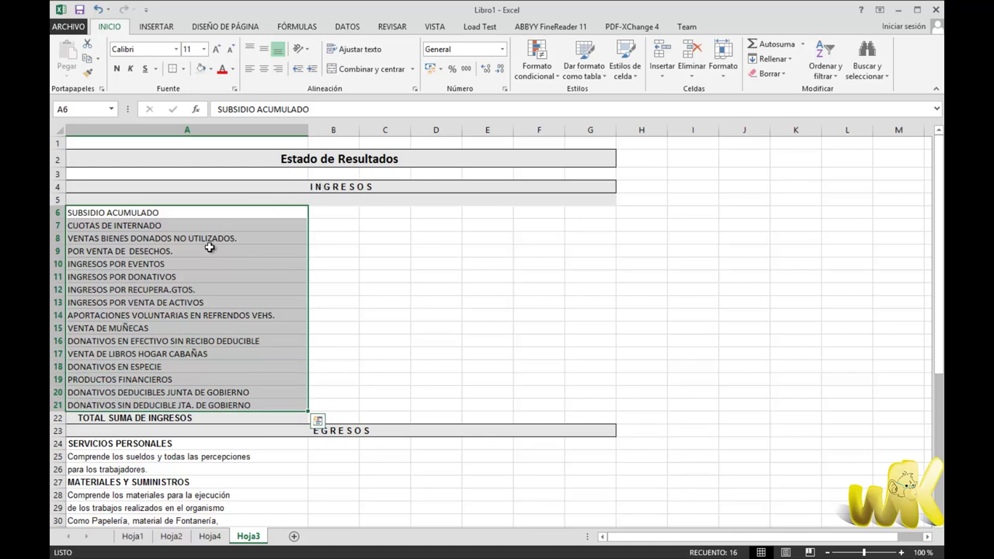
left_click(68, 26)
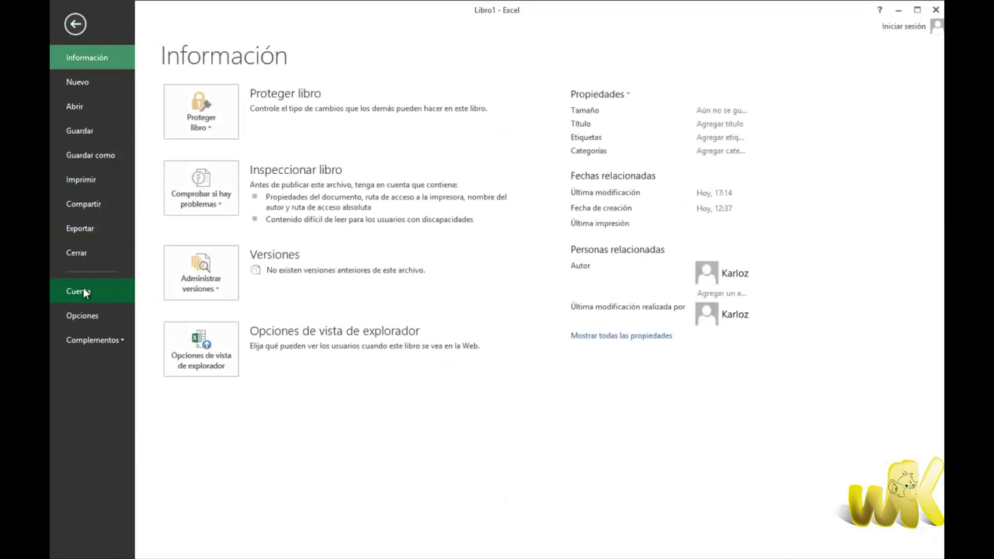
Import $A$6:$A$21 as a new custom list via Opciones > Avanzadas, accepting both dialogs.
key("Escape")
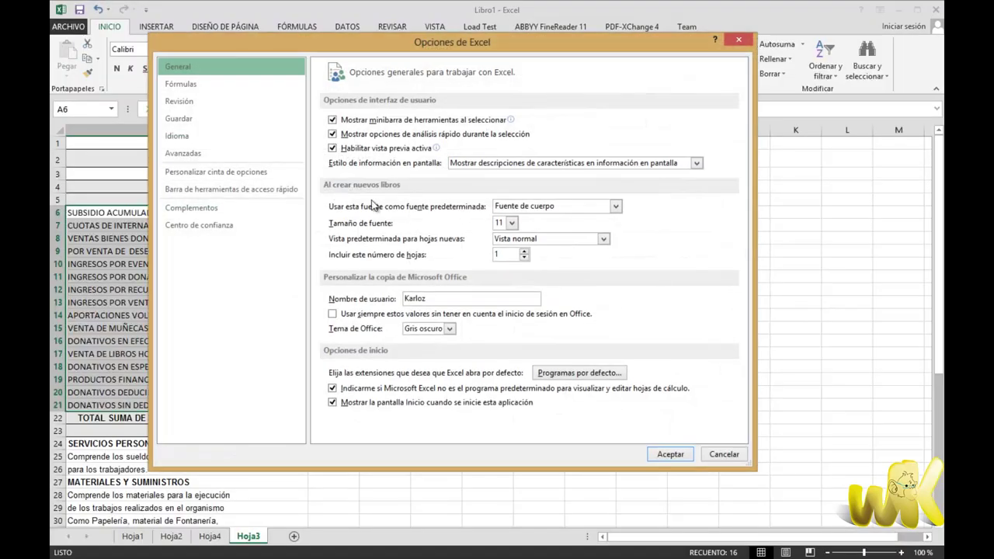
left_click(195, 153)
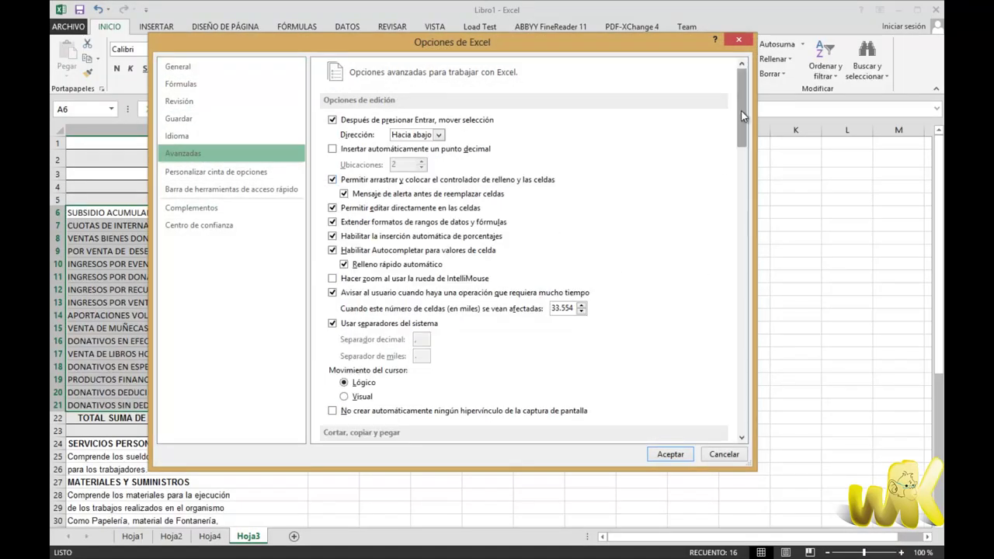
left_click_drag(740, 110, 730, 368)
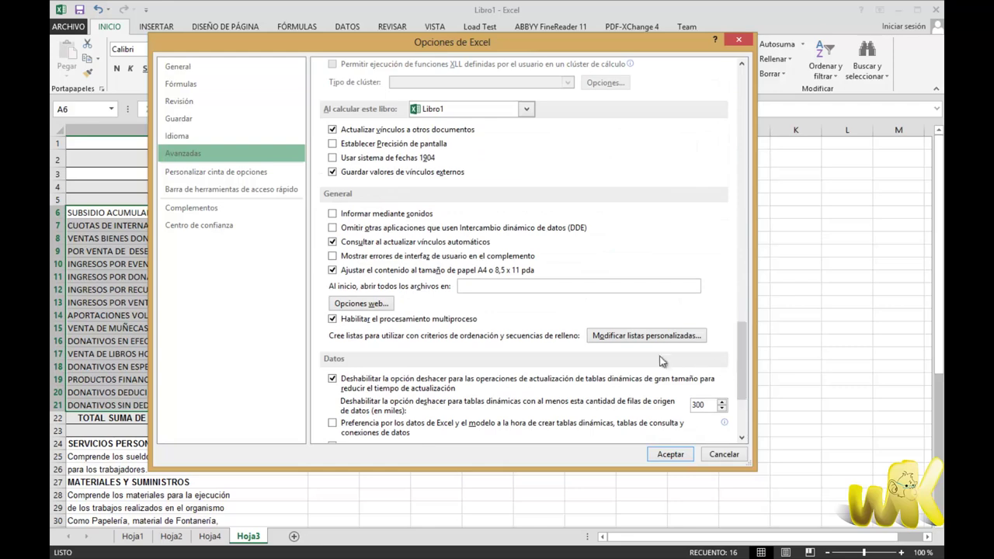
left_click(647, 338)
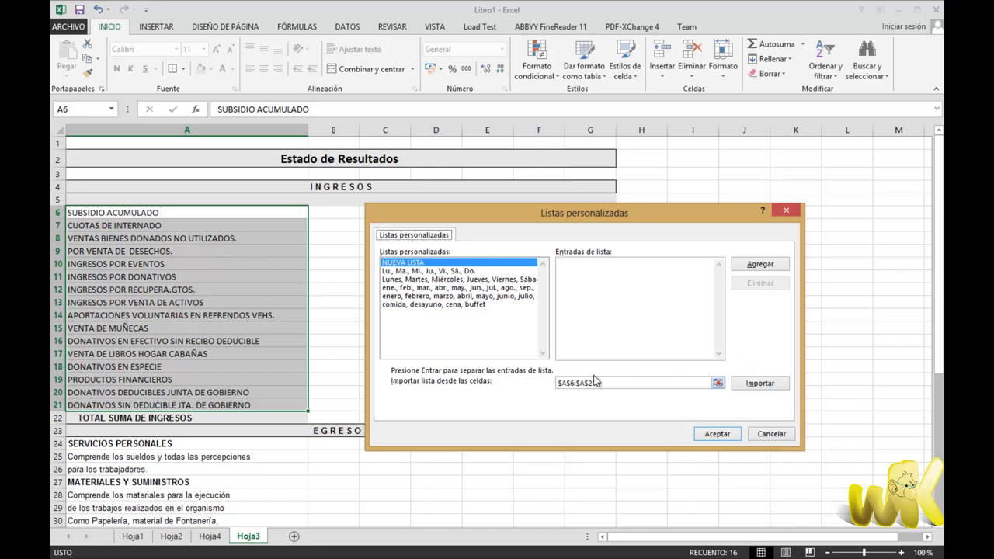
left_click(759, 384)
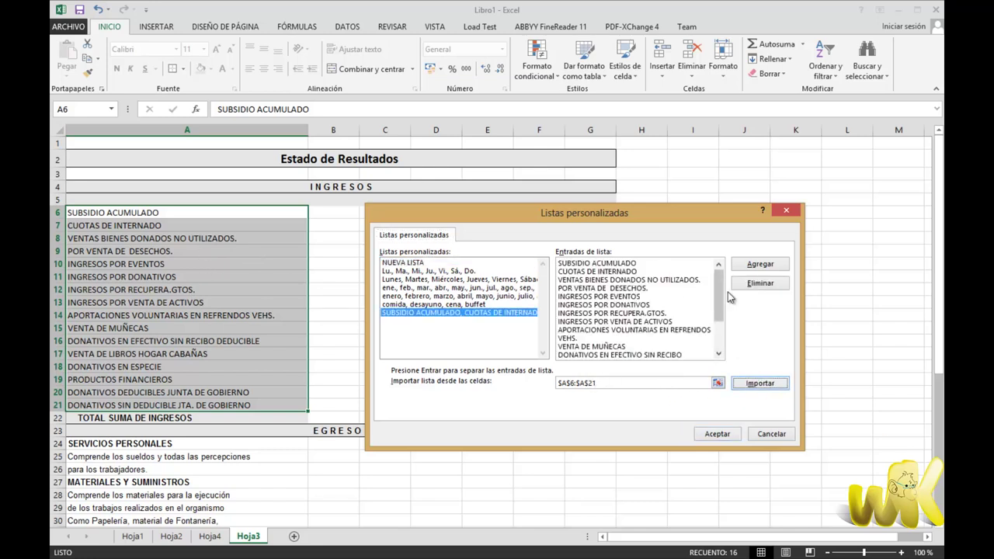
left_click_drag(719, 279, 719, 274)
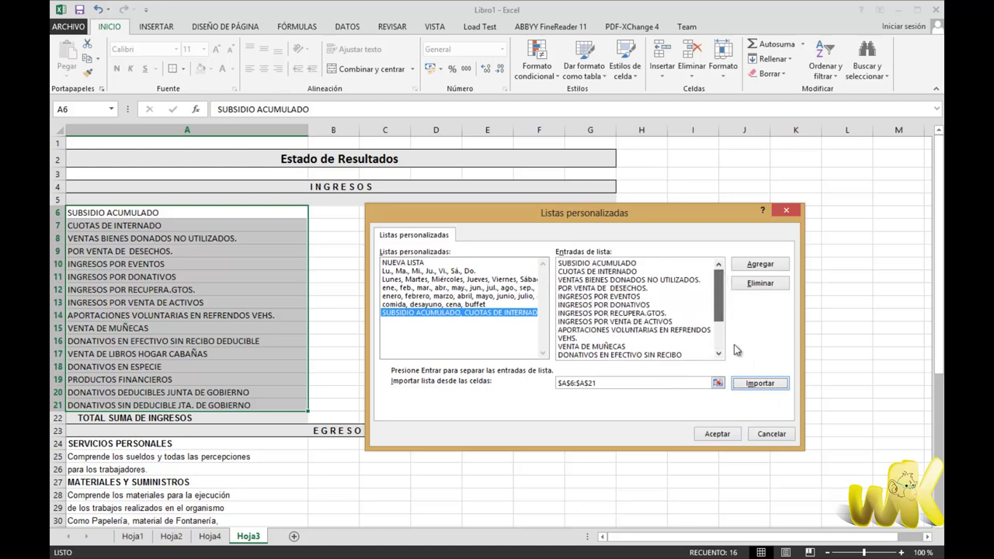
left_click(717, 433)
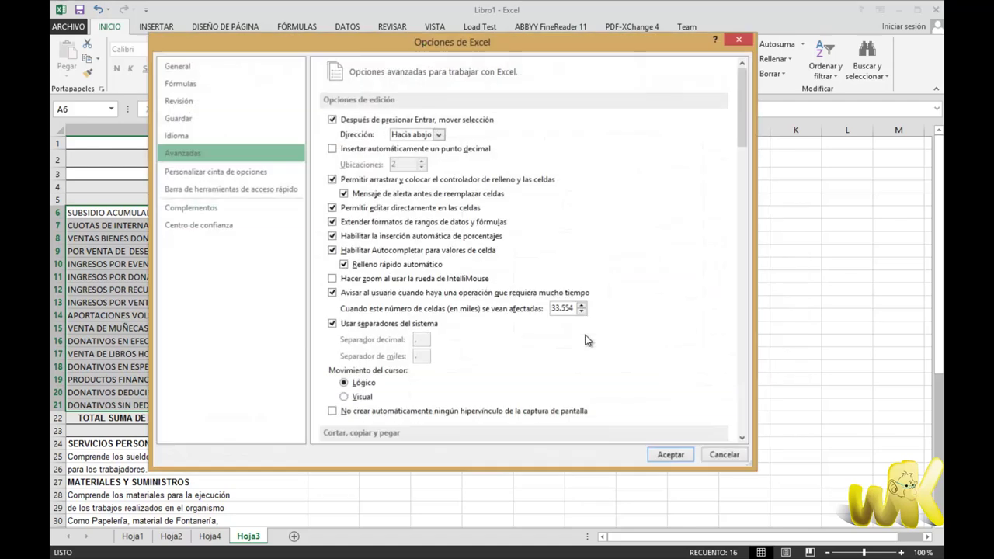
left_click(669, 456)
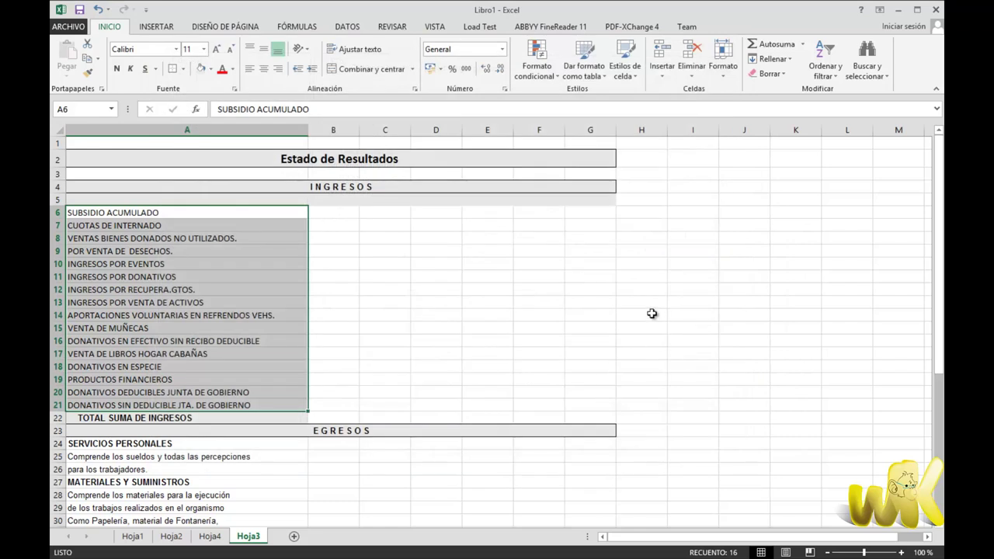
Enter subsidio acumulado in I6, autofit column I, and autofill the income items to I21.
left_click(649, 314)
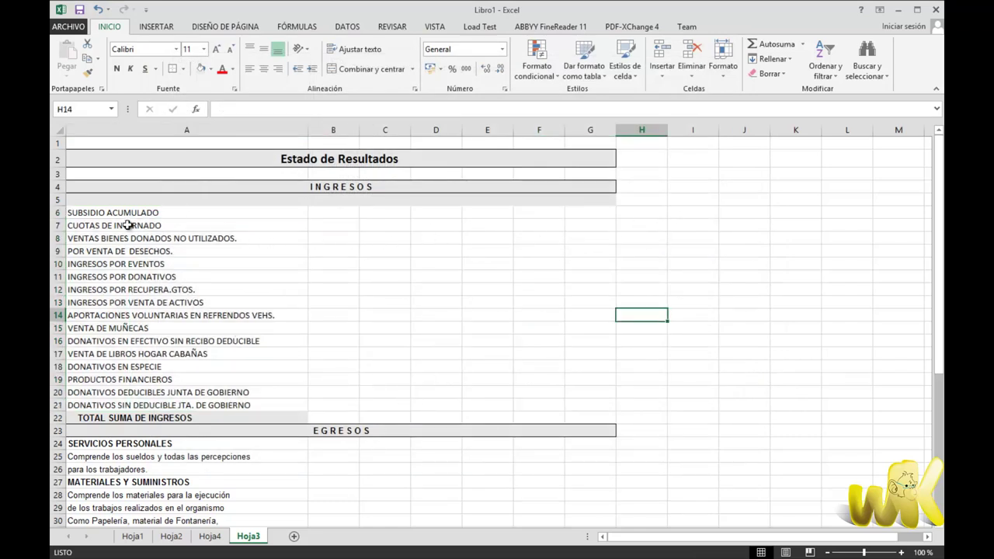
left_click(680, 216)
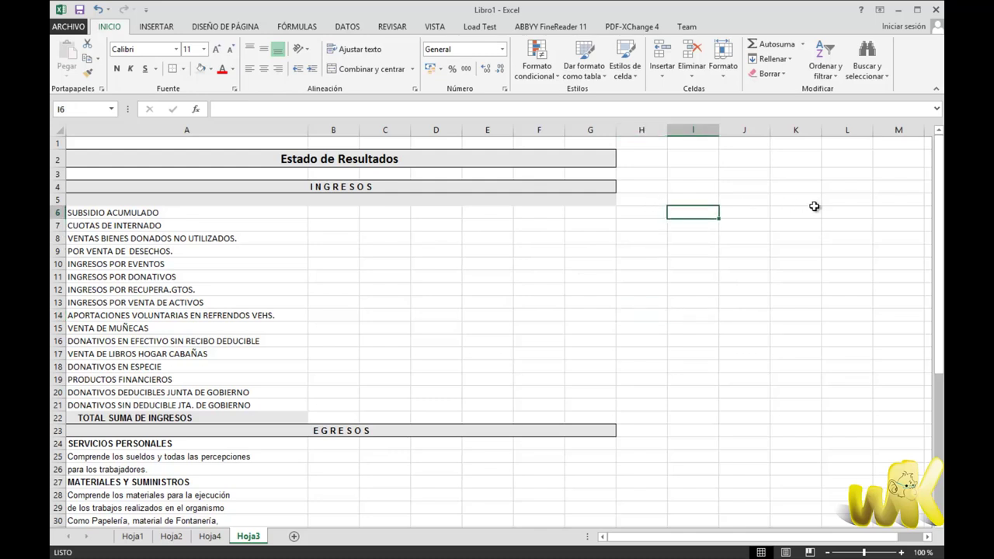
type("subsidio acumula")
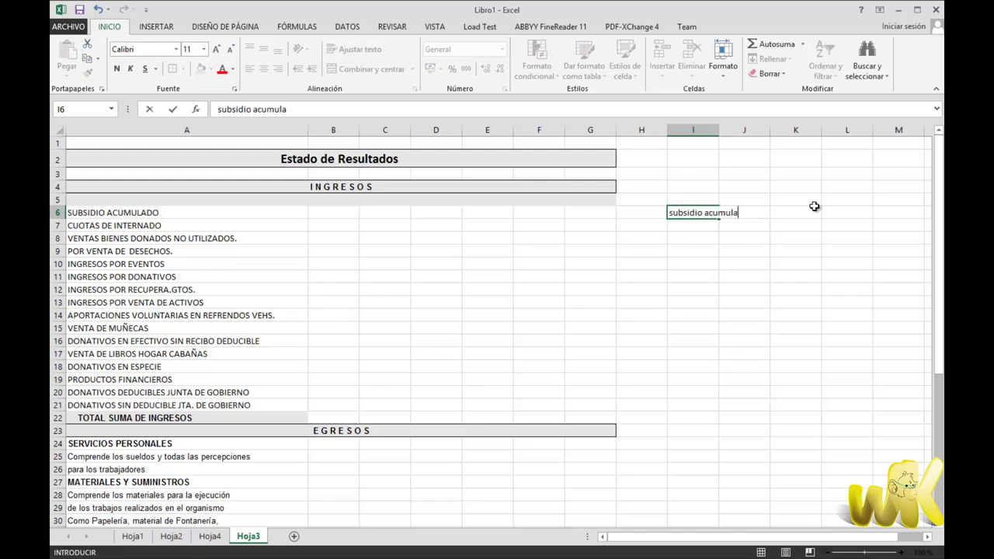
type("do")
left_click(786, 271)
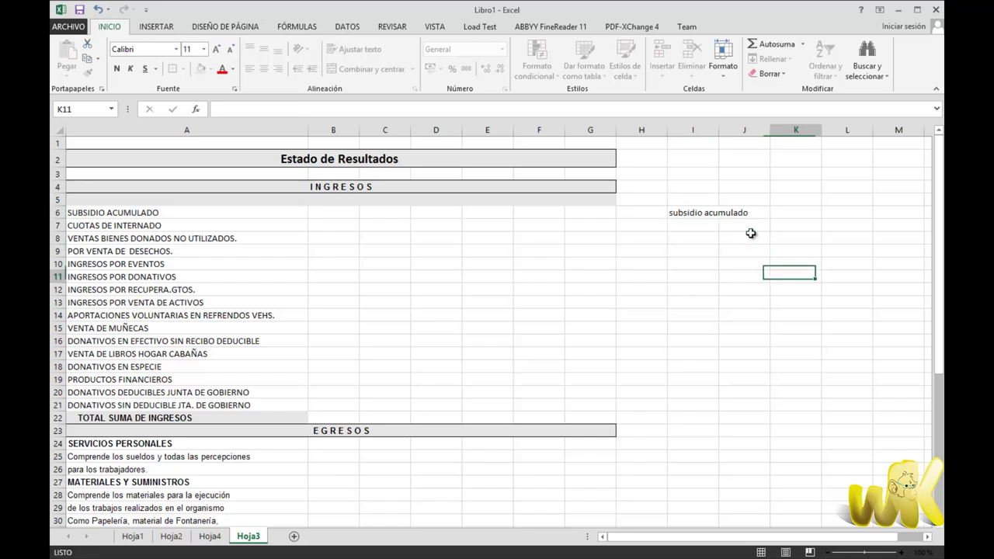
left_click(703, 215)
double_click(717, 135)
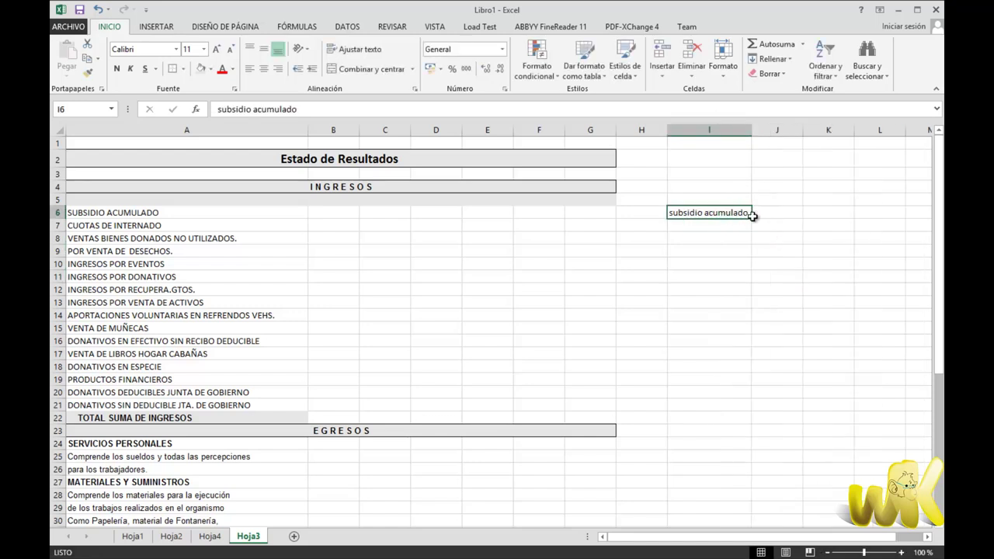
left_click_drag(751, 220, 747, 411)
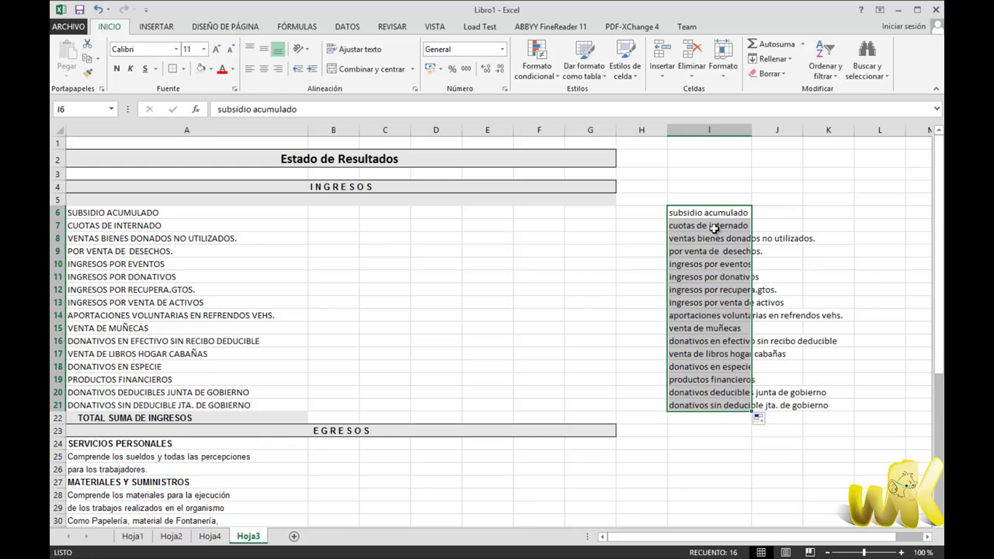
Delete the test entries in I6:I21.
left_click(475, 330)
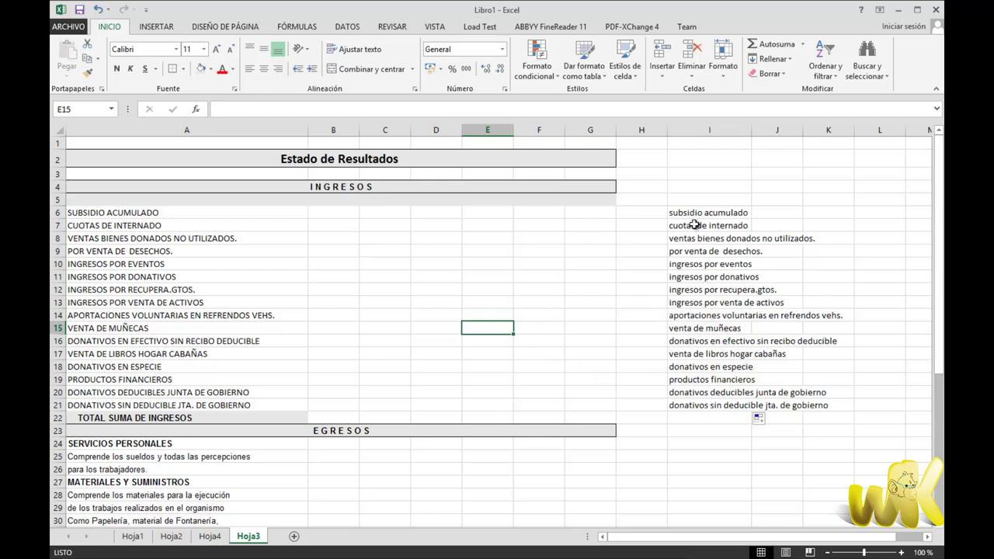
left_click_drag(695, 214, 711, 414)
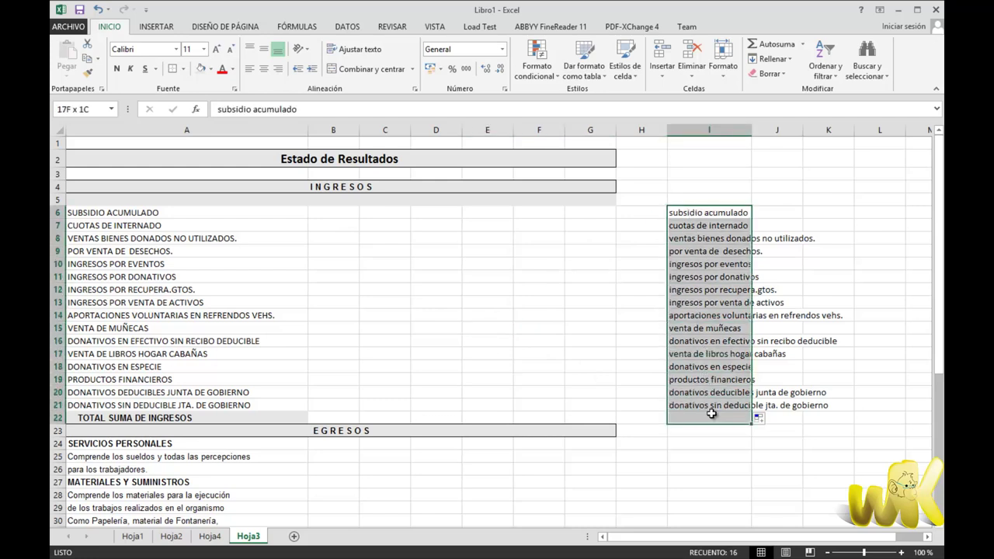
key("Delete")
Enter enero in B5 and autofill the months febrero through agosto across to I5.
left_click(329, 215)
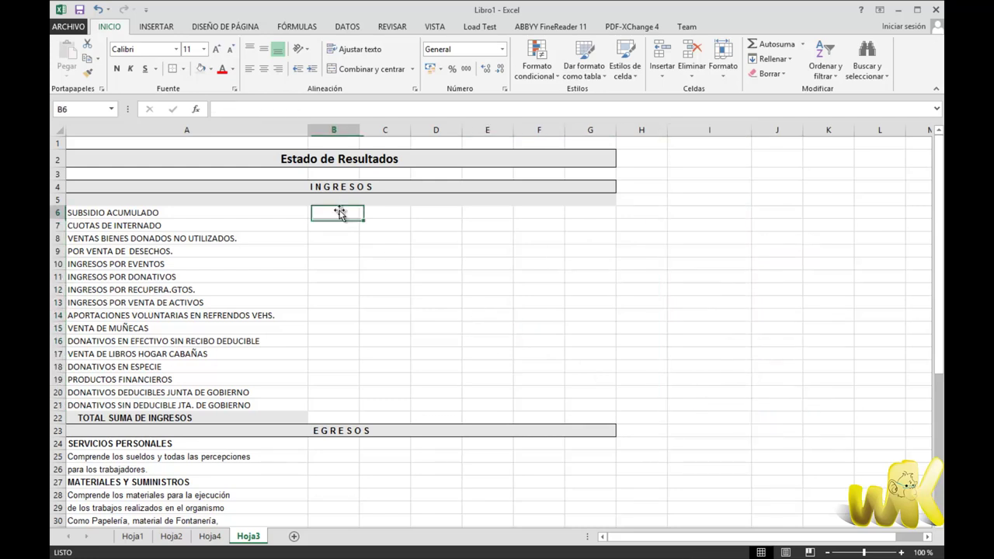
left_click(350, 201)
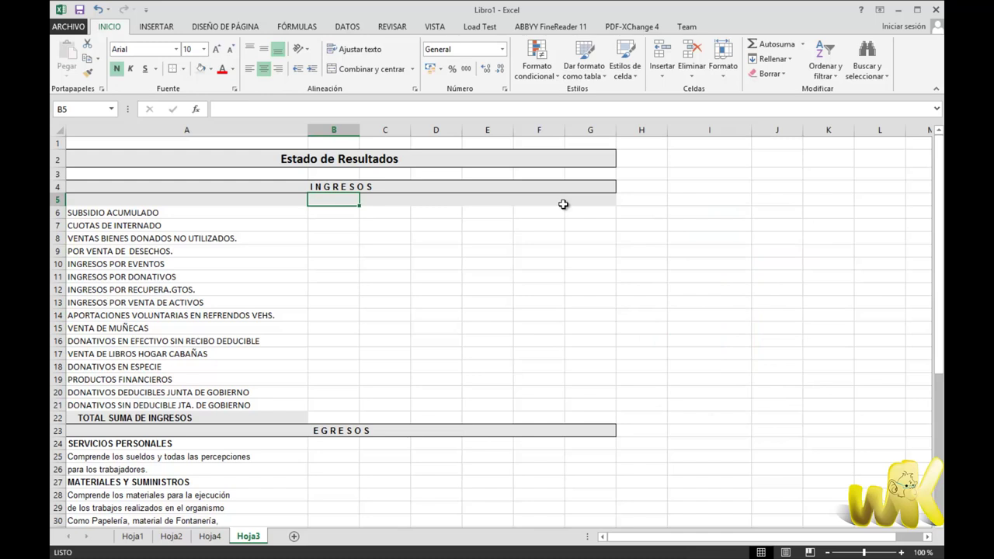
type("enee")
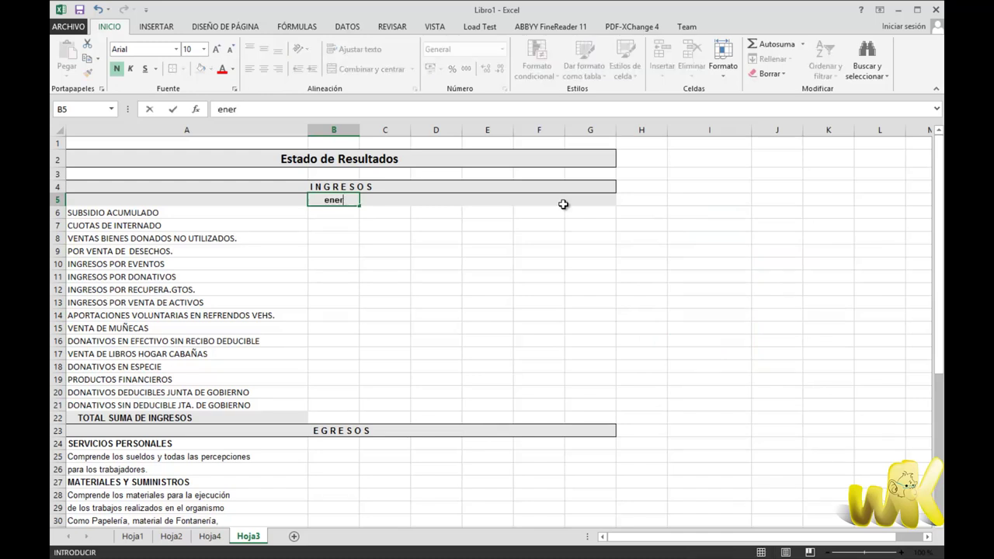
type("o")
left_click(547, 234)
left_click(344, 201)
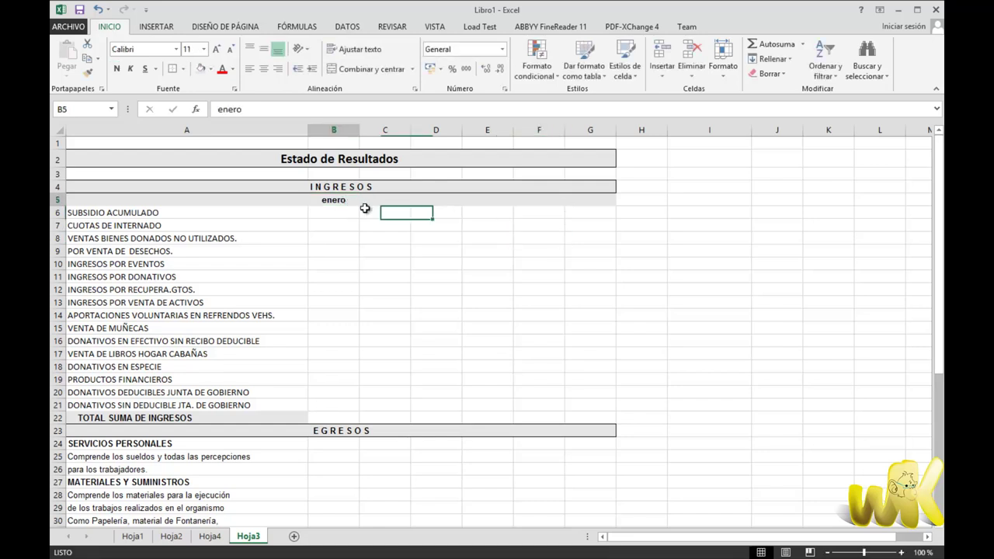
left_click_drag(359, 207, 695, 213)
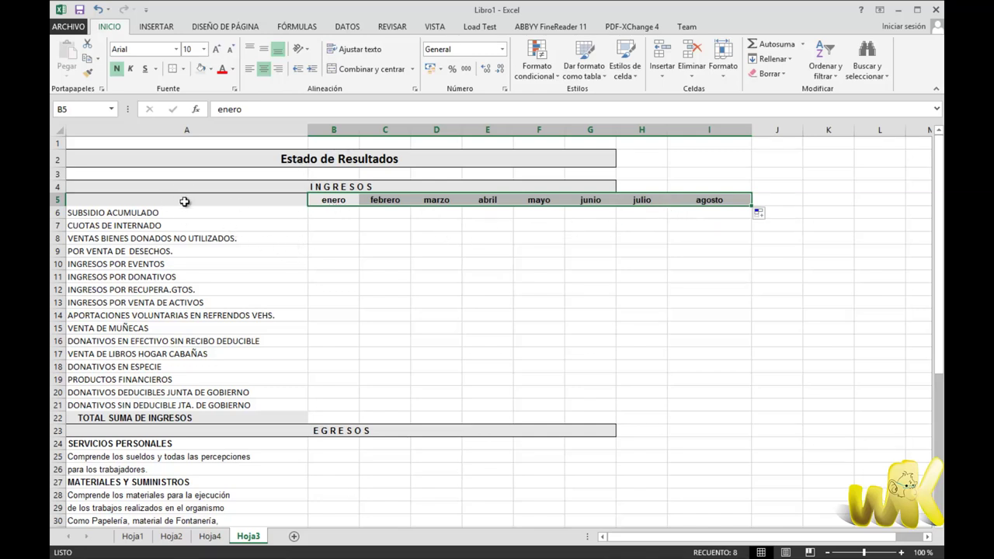
left_click(591, 294)
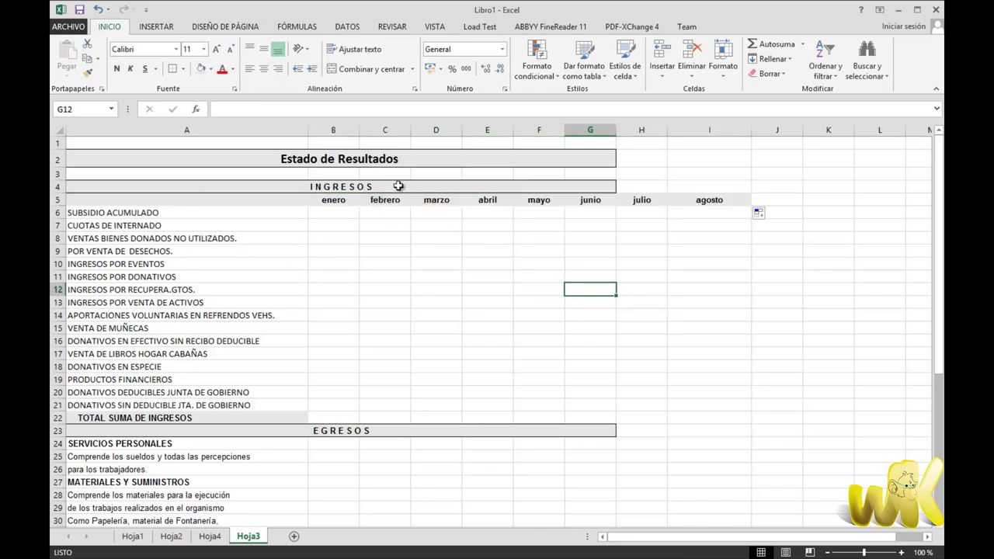
left_click(533, 275)
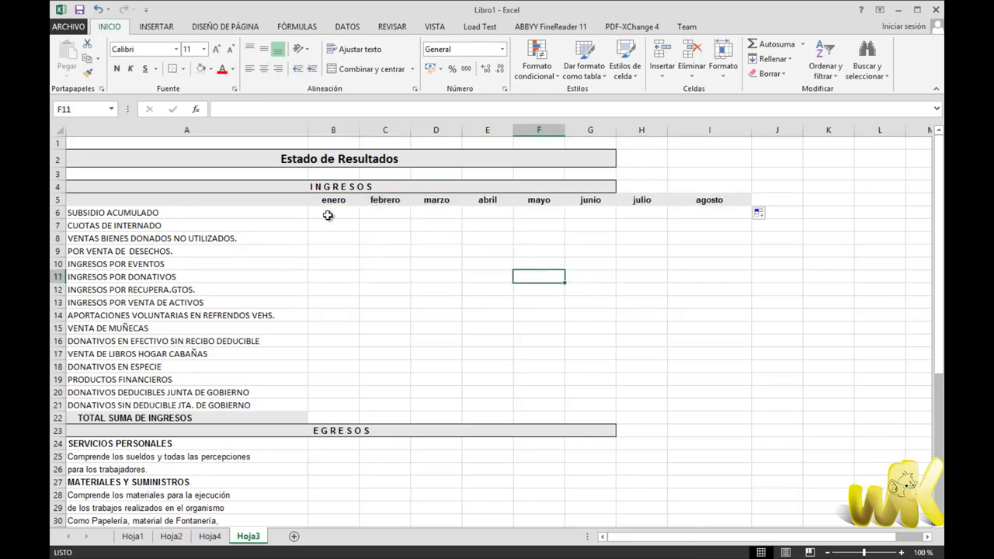